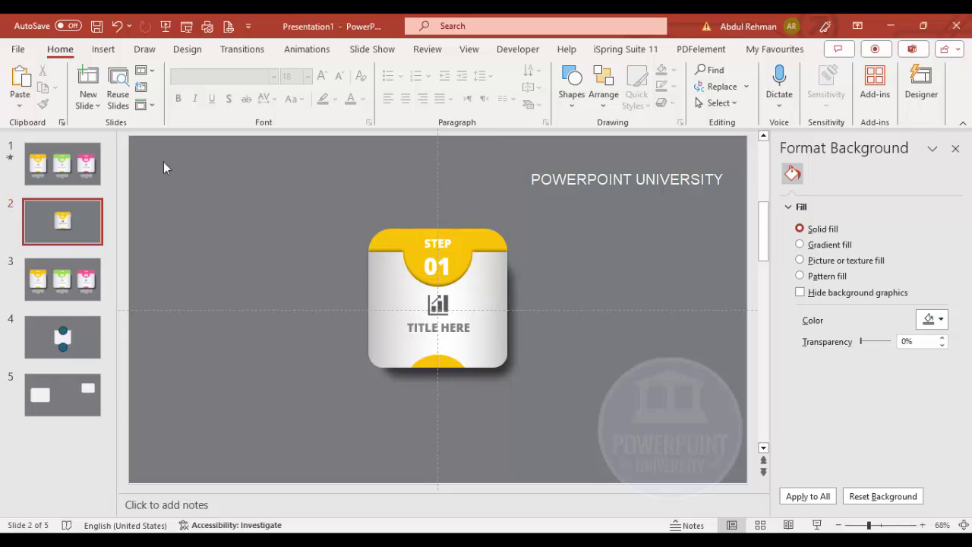
Bring up the Insert commands on the ribbon
left_click(104, 49)
Add a text box below the card with a one-sentence =lorem(1) paragraph
left_click(682, 85)
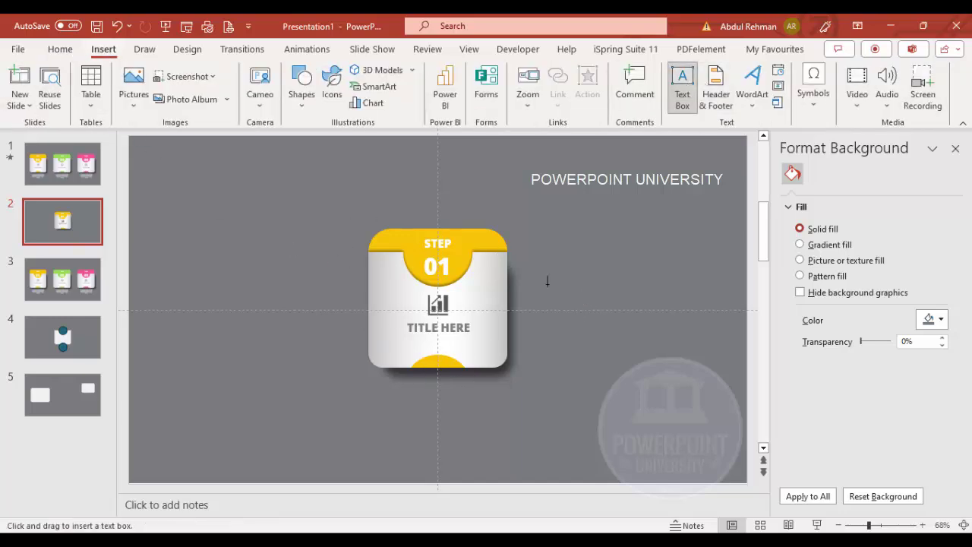
left_click_drag(358, 392, 525, 442)
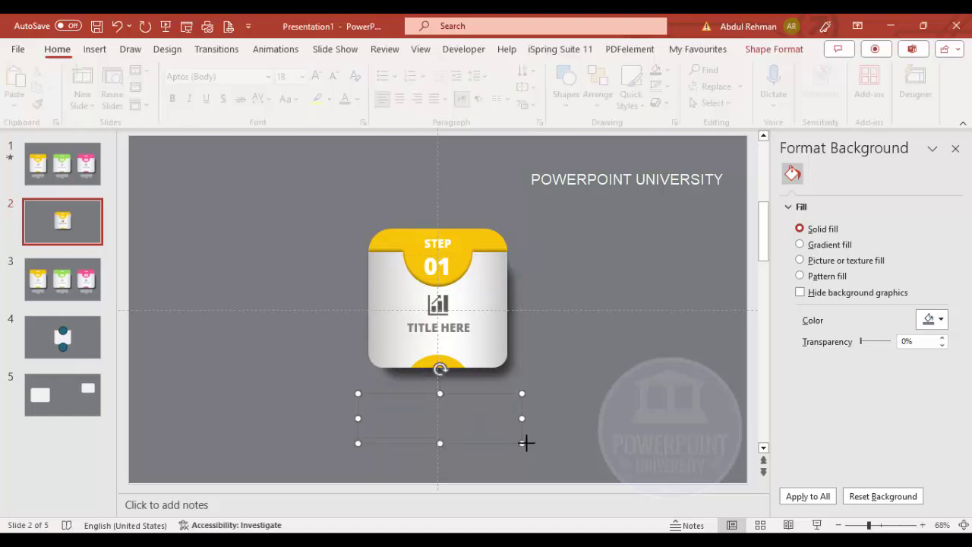
type("=r")
type("ore")
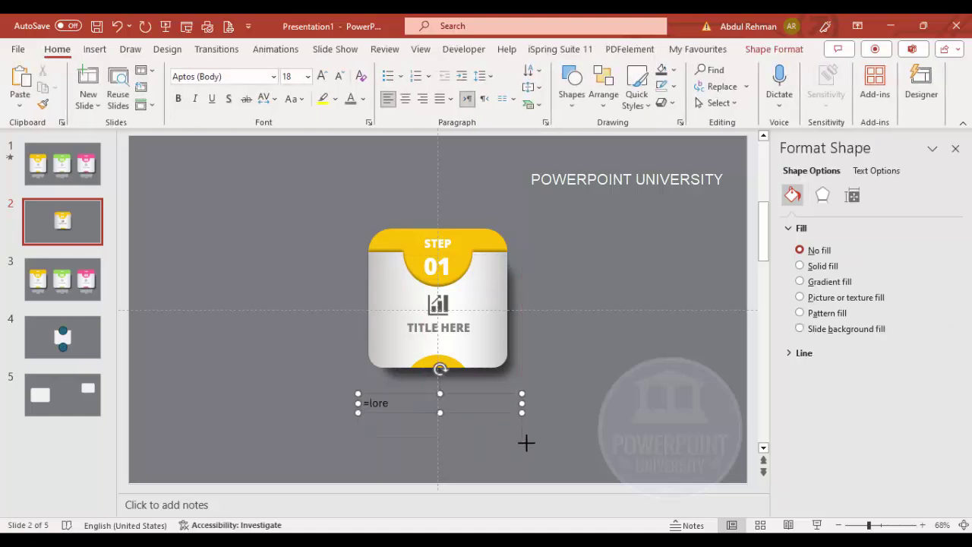
type("m(1)")
key("Return")
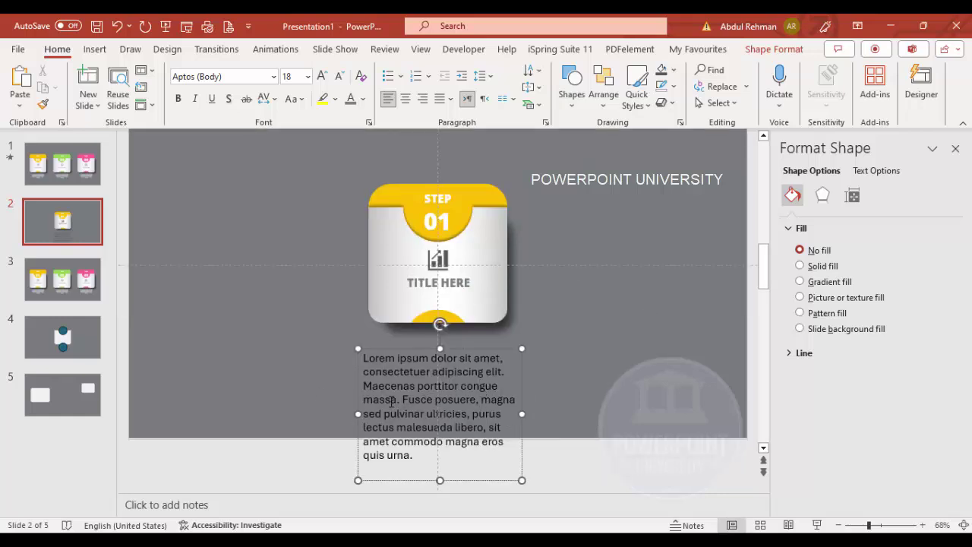
left_click_drag(403, 399, 536, 484)
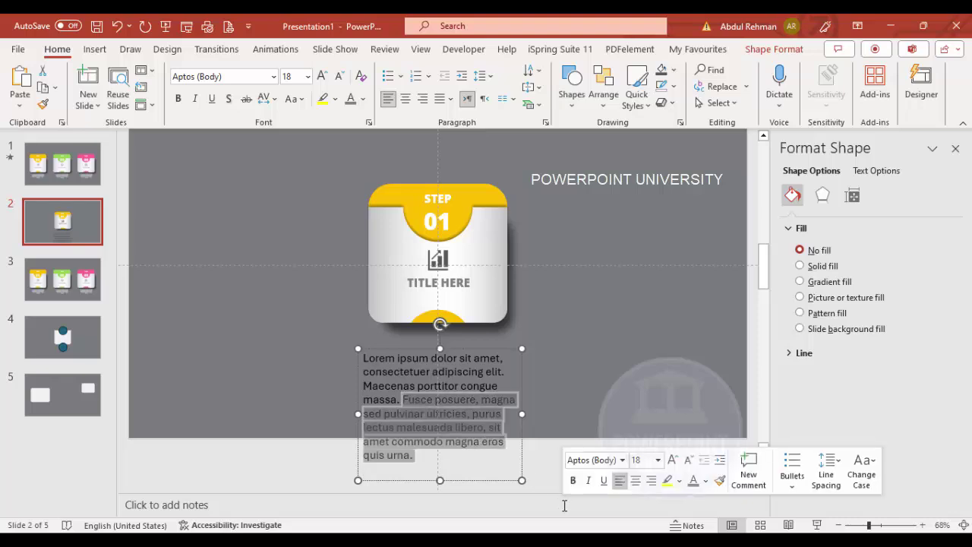
key("BackSpace")
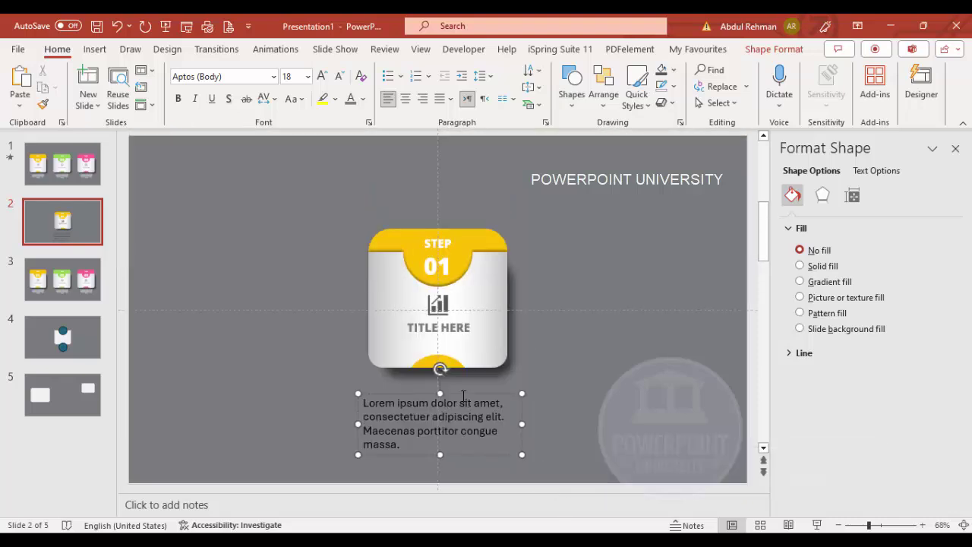
Make the caption centred, white and 14 pt, narrowed under the card
left_click(405, 99)
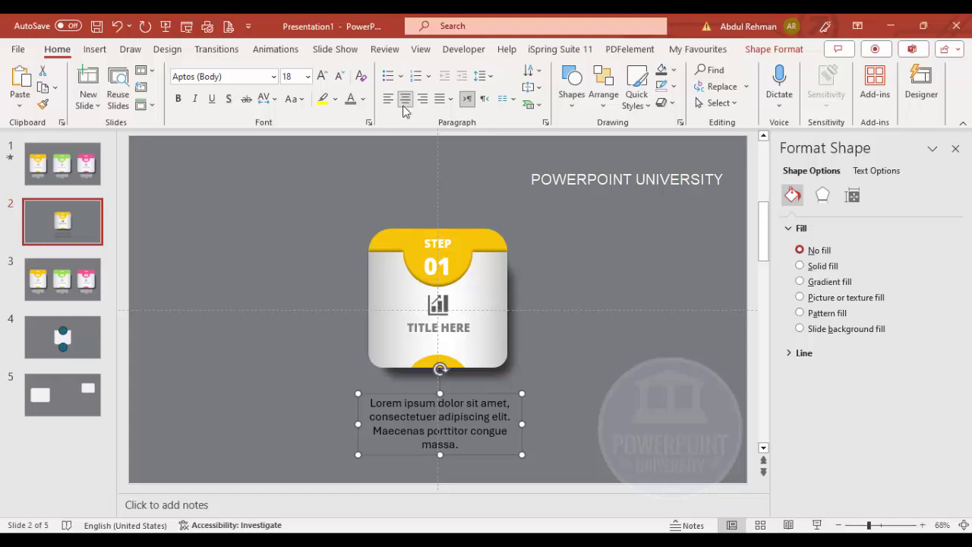
left_click(363, 100)
left_click(356, 130)
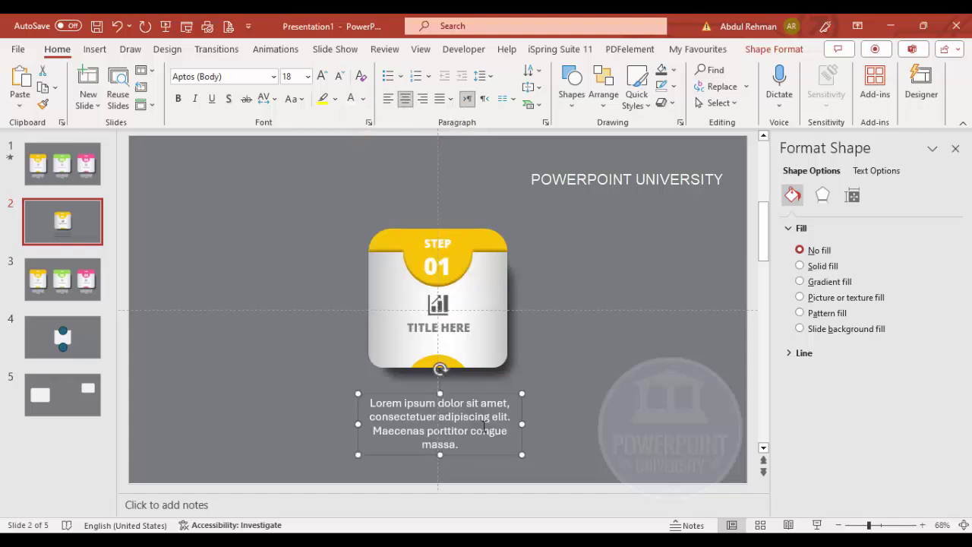
left_click(337, 76)
left_click(336, 76)
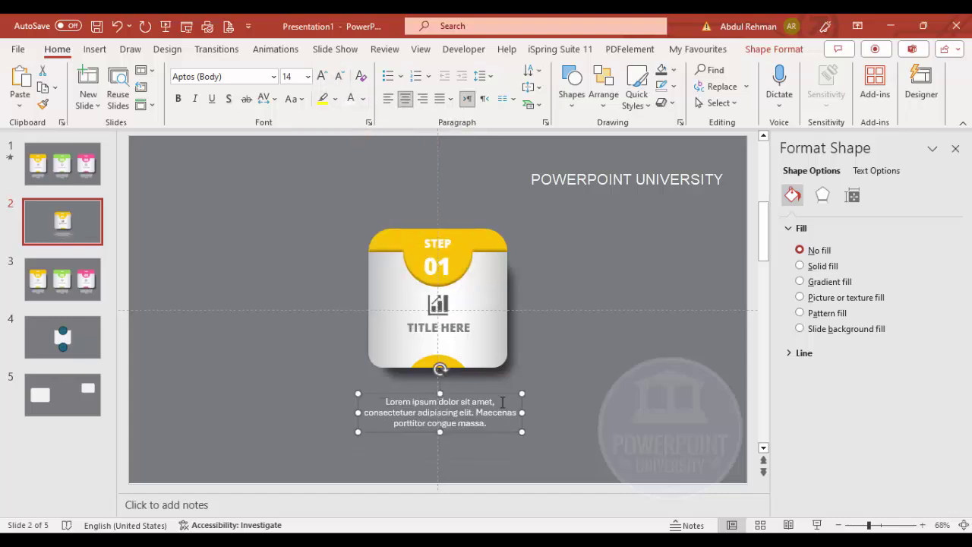
left_click_drag(525, 417, 490, 379)
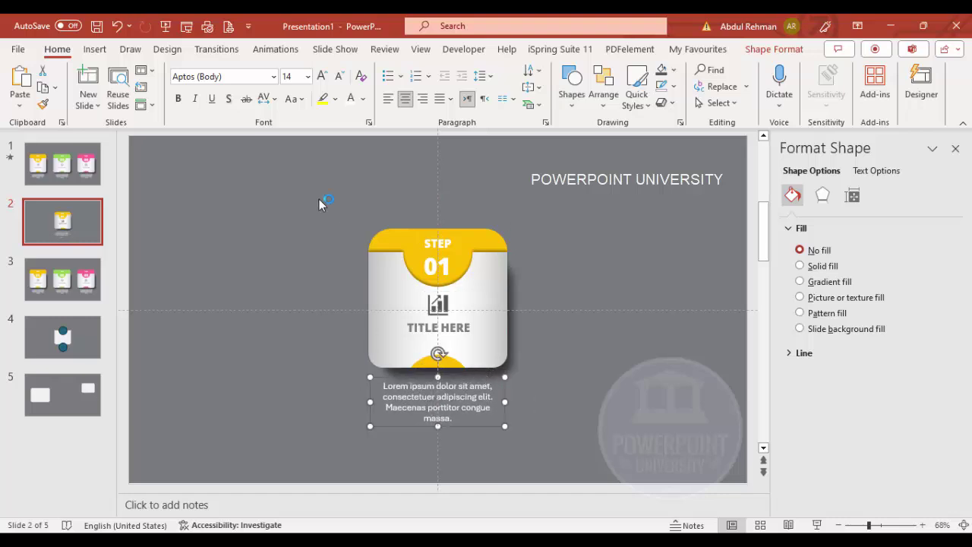
Group the yellow card with its caption and move it to the slide's left side
left_click(274, 187)
left_click_drag(272, 187, 604, 486)
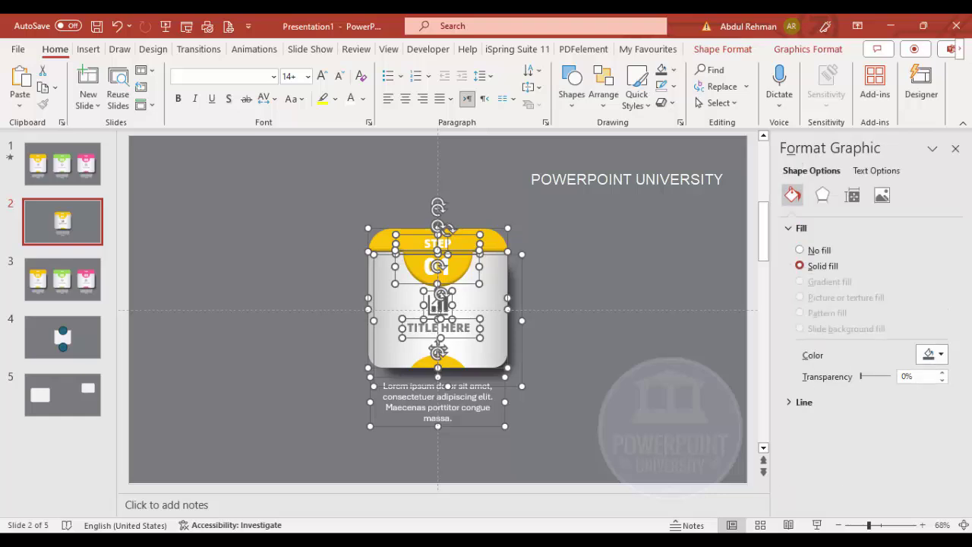
key("ctrl+g")
mouse_move(493, 349)
left_mouse_down()
mouse_move(295, 352)
mouse_move(367, 365)
mouse_move(481, 358)
left_mouse_up()
Place copies of the grouped card to the right across the slide
left_click(297, 356)
left_click(566, 332)
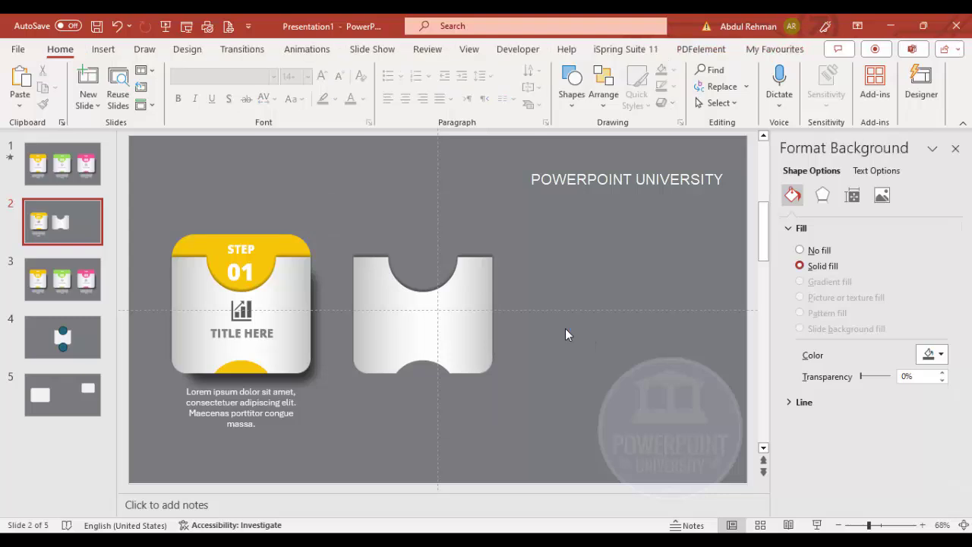
key("ctrl+z")
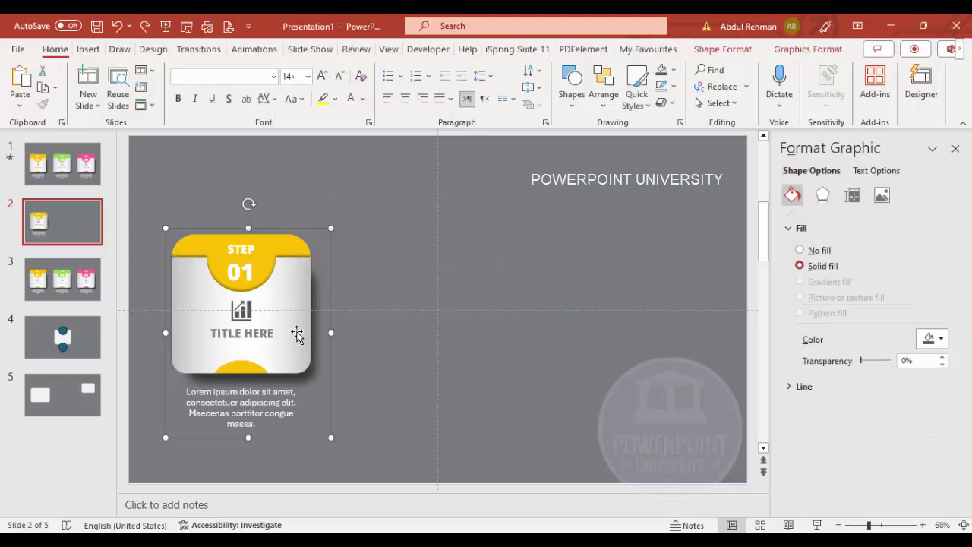
left_click_drag(284, 338, 667, 360)
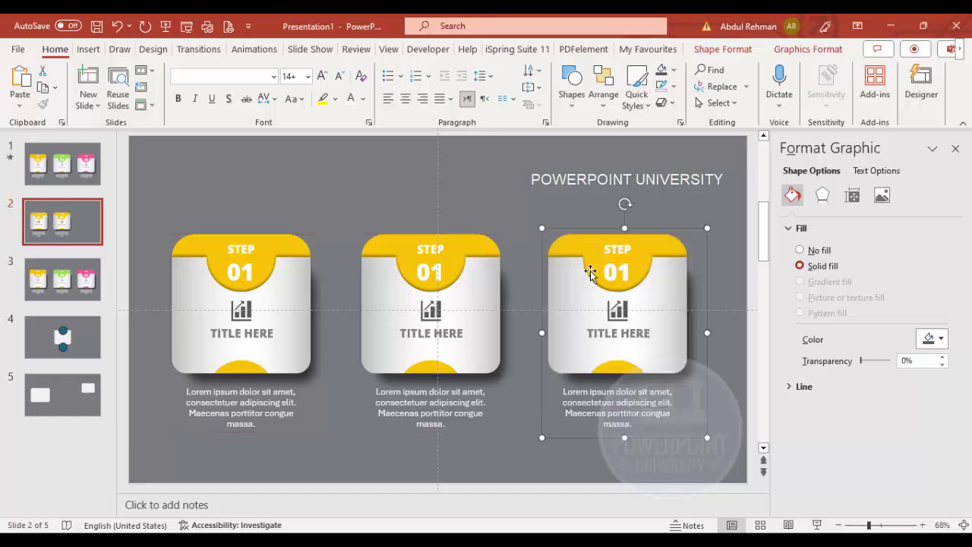
Fill the middle card's coloured shape green and the third card's pink
left_click(520, 198)
left_click(486, 243)
left_click(486, 243)
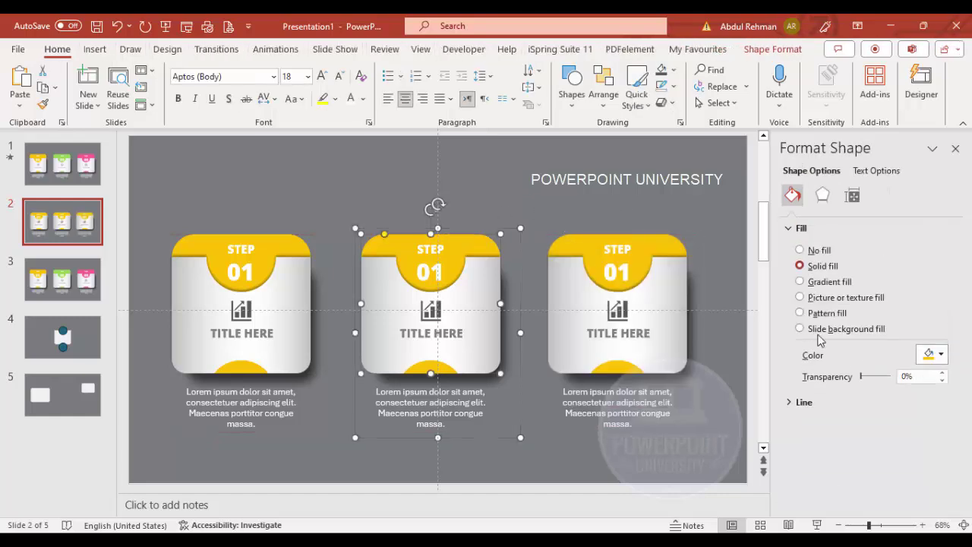
left_click(940, 355)
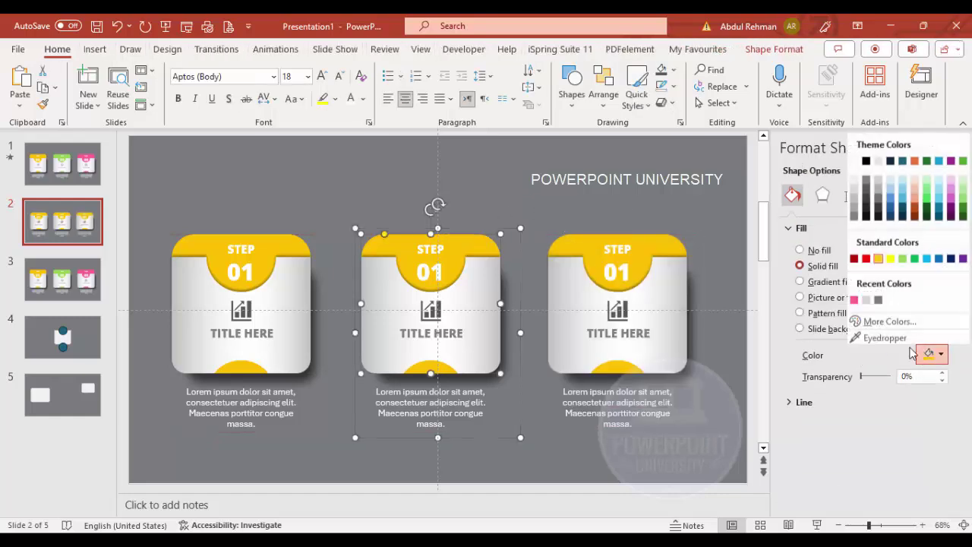
left_click(903, 258)
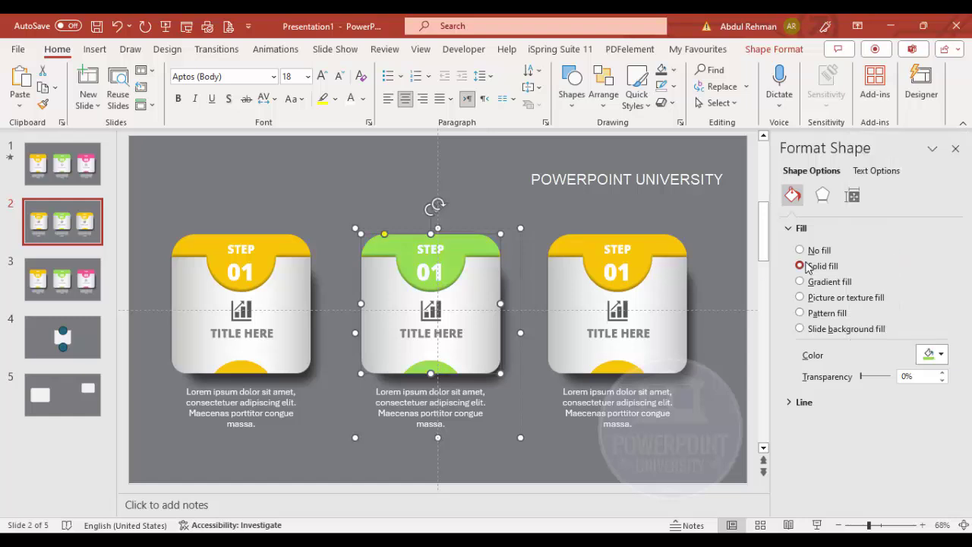
left_click(669, 246)
left_click(668, 245)
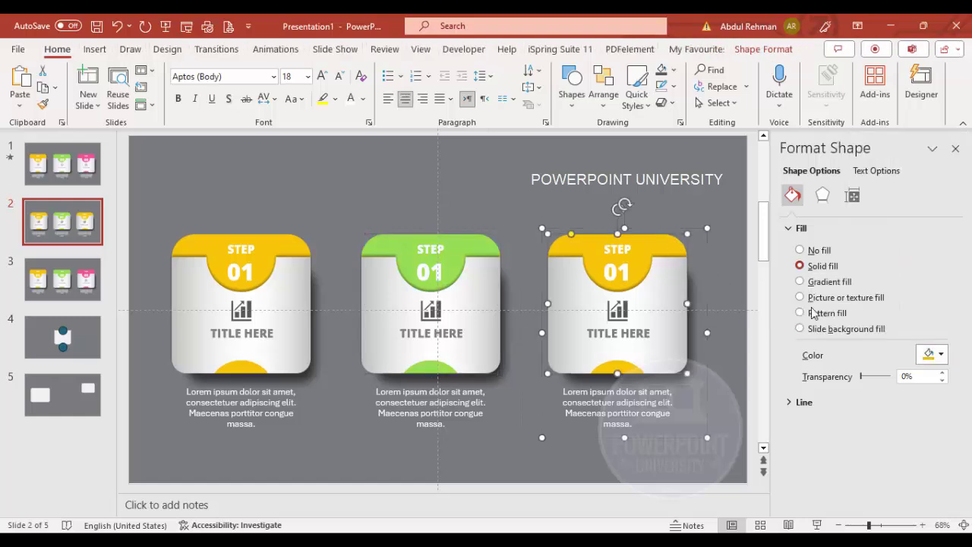
left_click(941, 354)
left_click(853, 298)
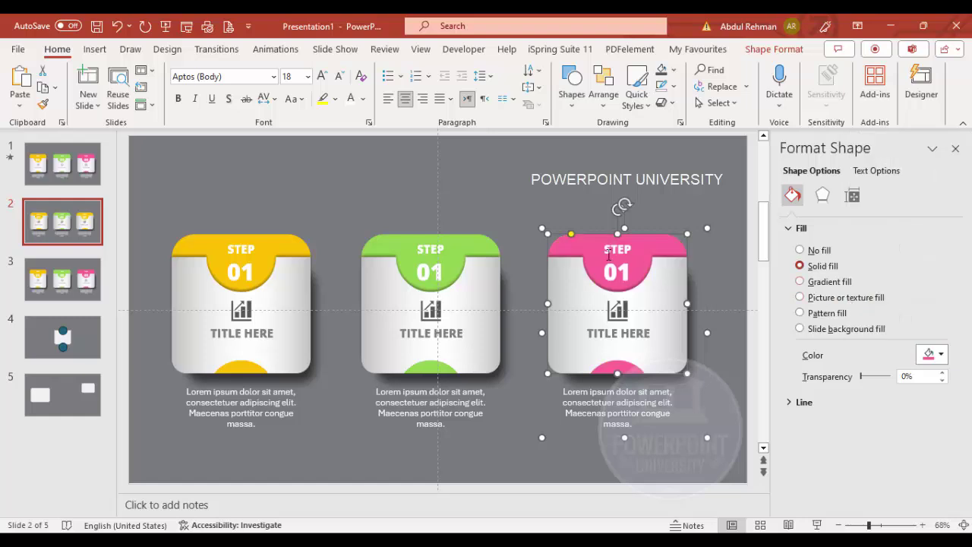
Change the green card's number to 02 and the pink card's to 03
left_click(531, 200)
left_click(440, 263)
left_click(440, 263)
key("ctrl+a")
type("02")
left_click(627, 272)
key("ctrl+a")
type("03")
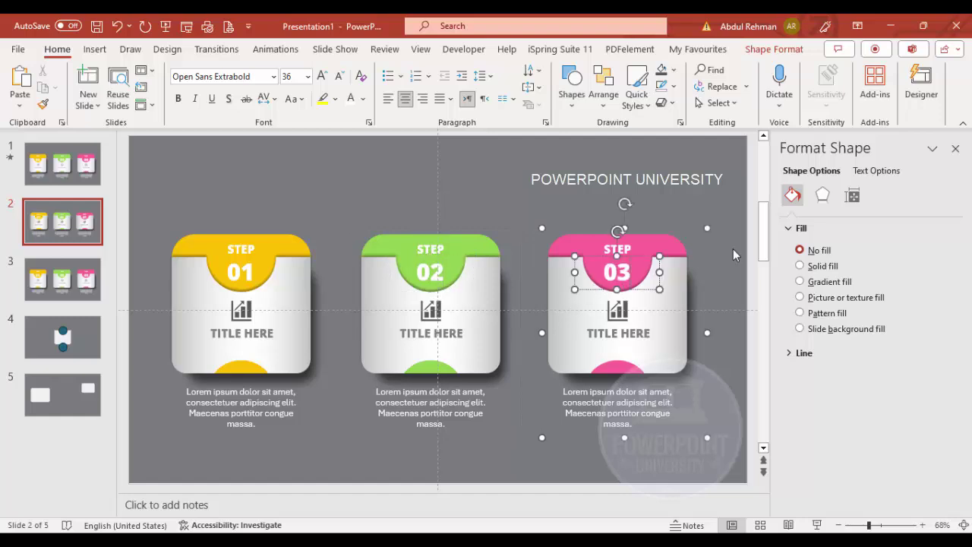
left_click(678, 200)
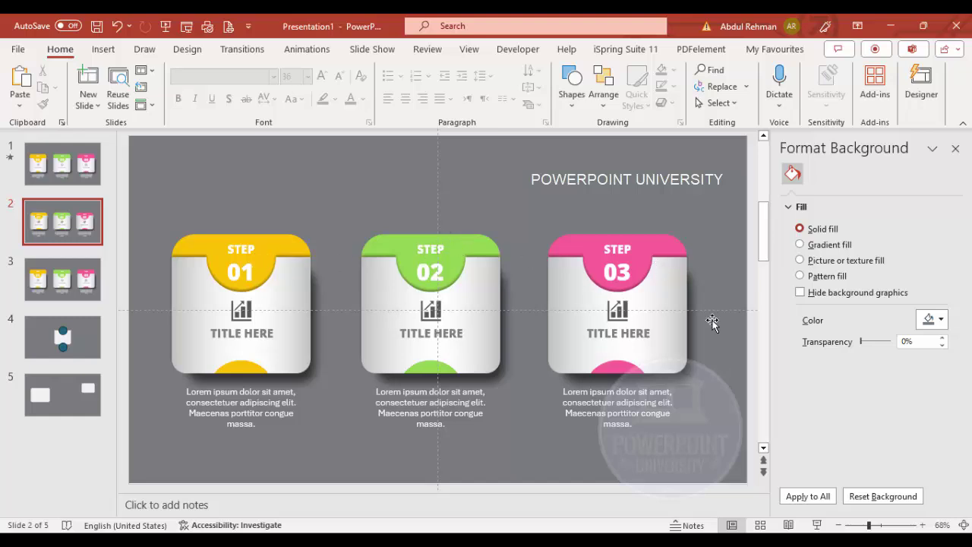
Replace card 02's chart icon with a battery-charging icon from the icon library
left_click(429, 307)
left_click(431, 307)
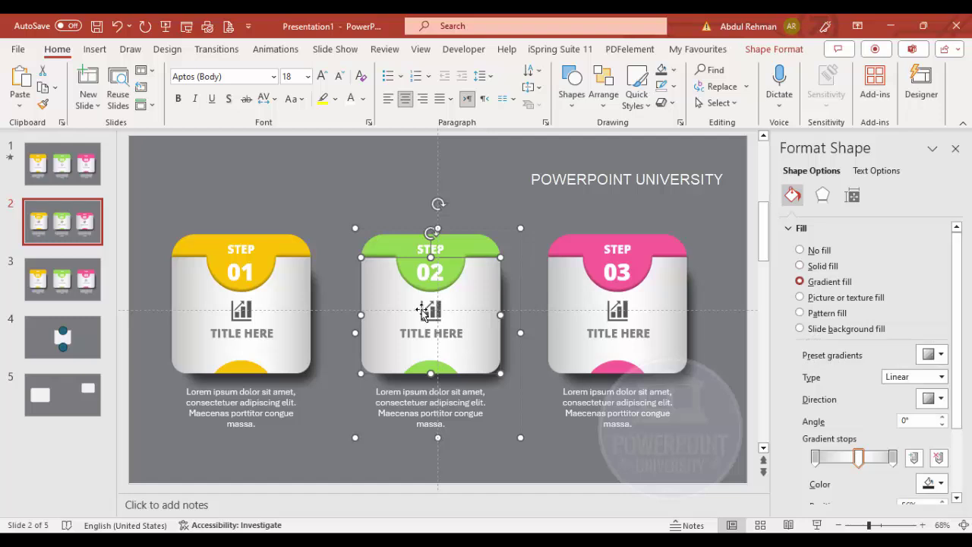
left_click(423, 311)
left_click(769, 48)
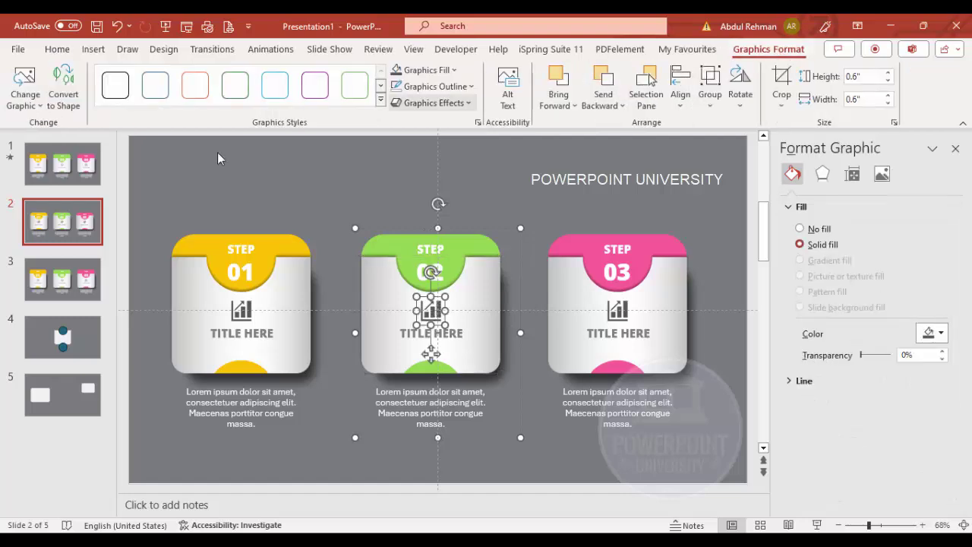
left_click(32, 111)
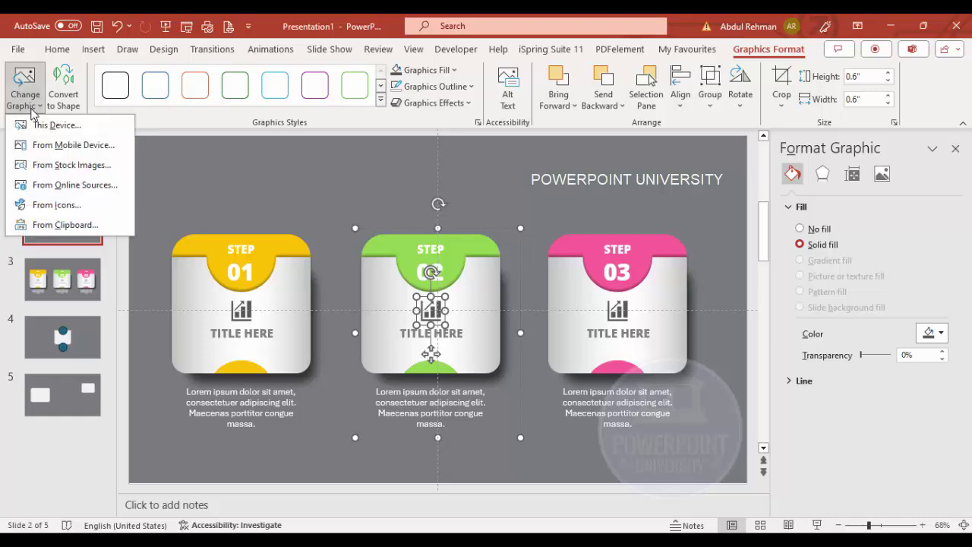
left_click(72, 206)
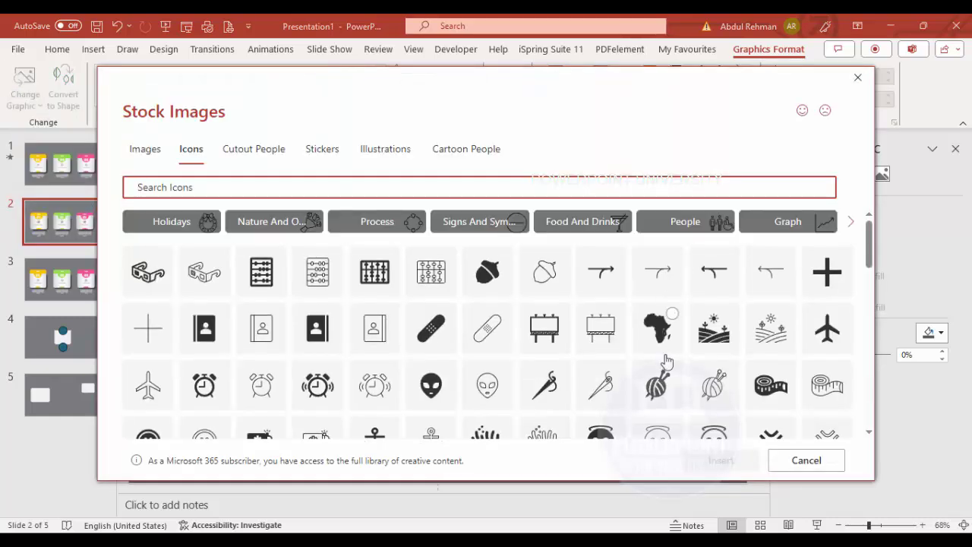
scroll(692, 354, "down", 2)
scroll(693, 354, "down", 6)
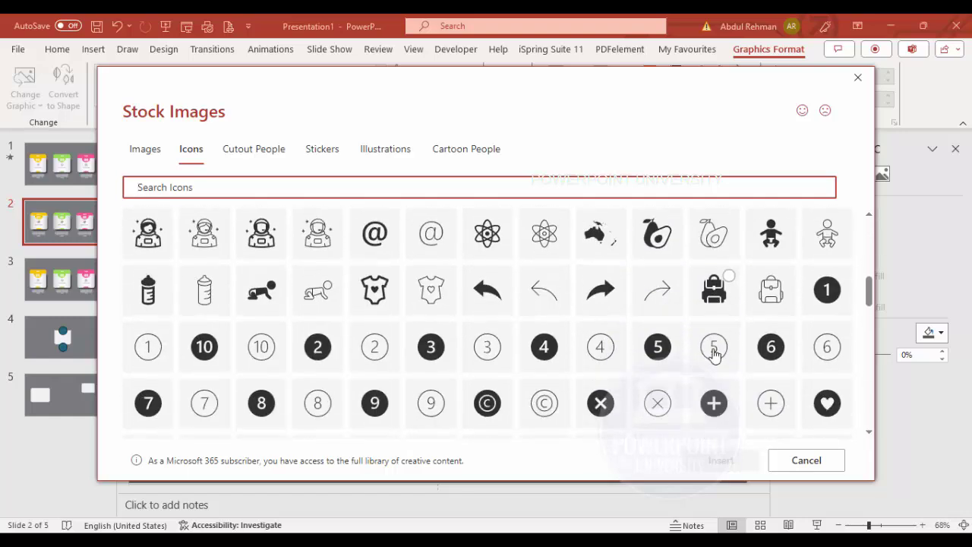
scroll(705, 349, "down", 3)
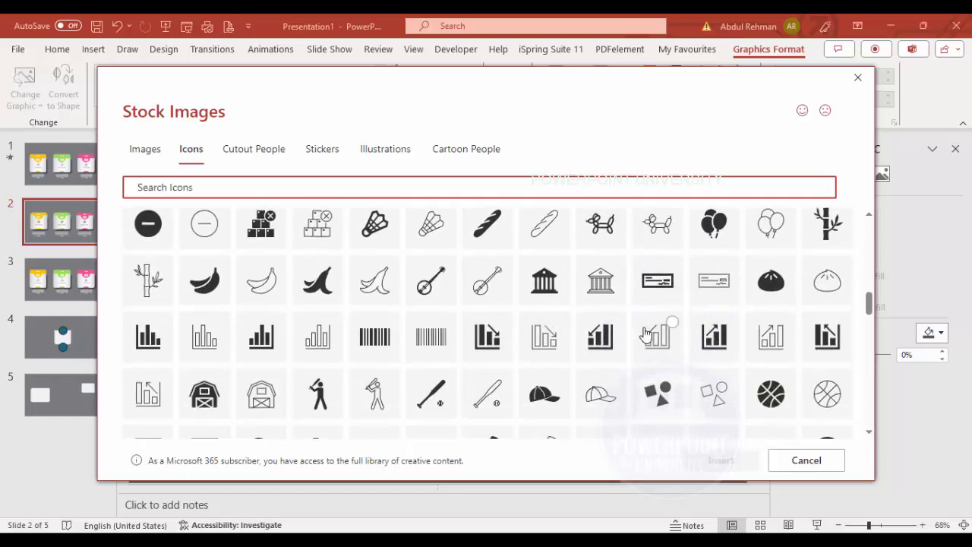
scroll(687, 301, "down", 2)
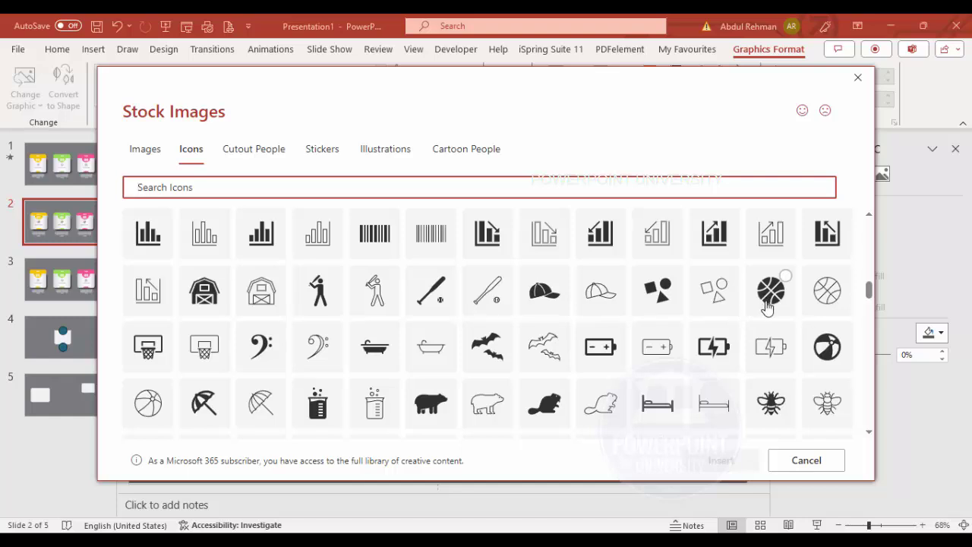
left_click(708, 354)
left_click(717, 461)
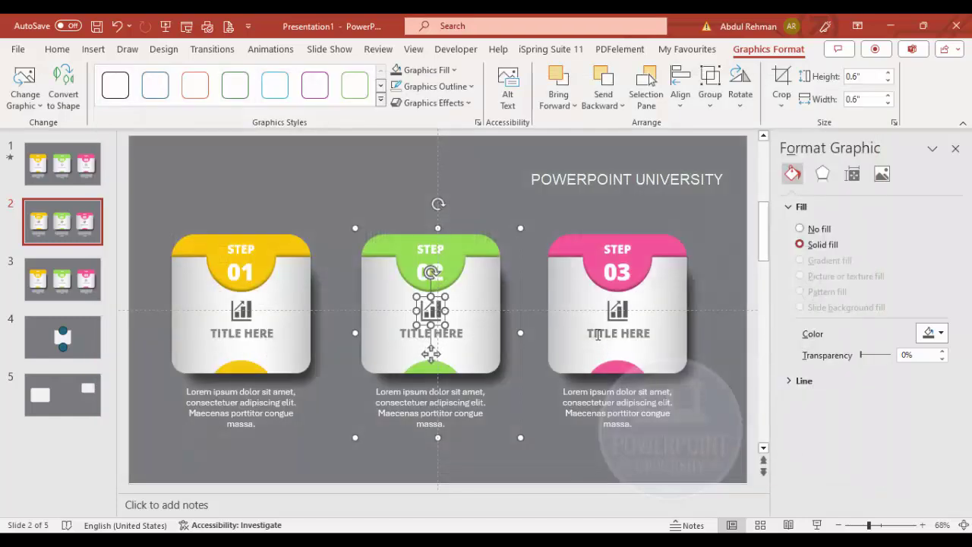
Replace card 03's chart icon with a camera-aperture icon
left_click(619, 311)
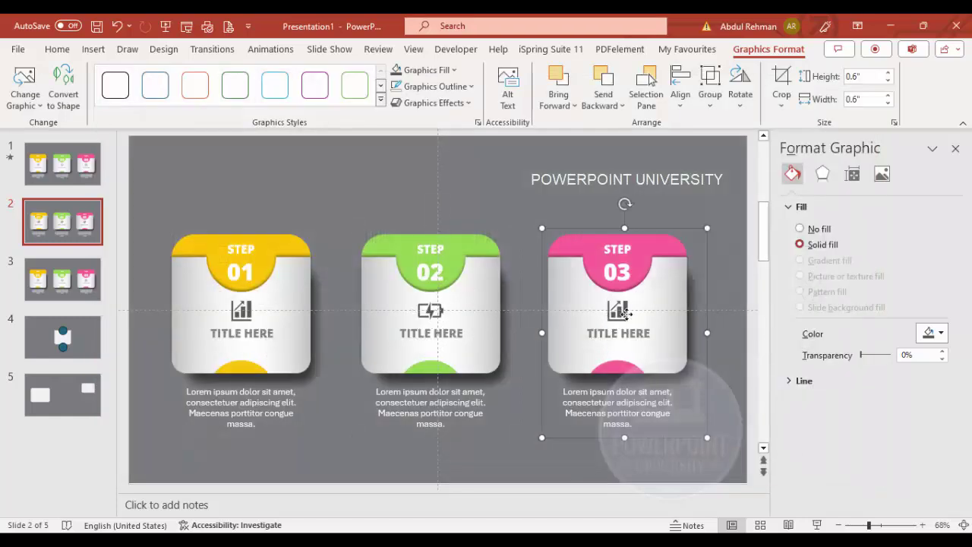
left_click(26, 106)
left_click(55, 204)
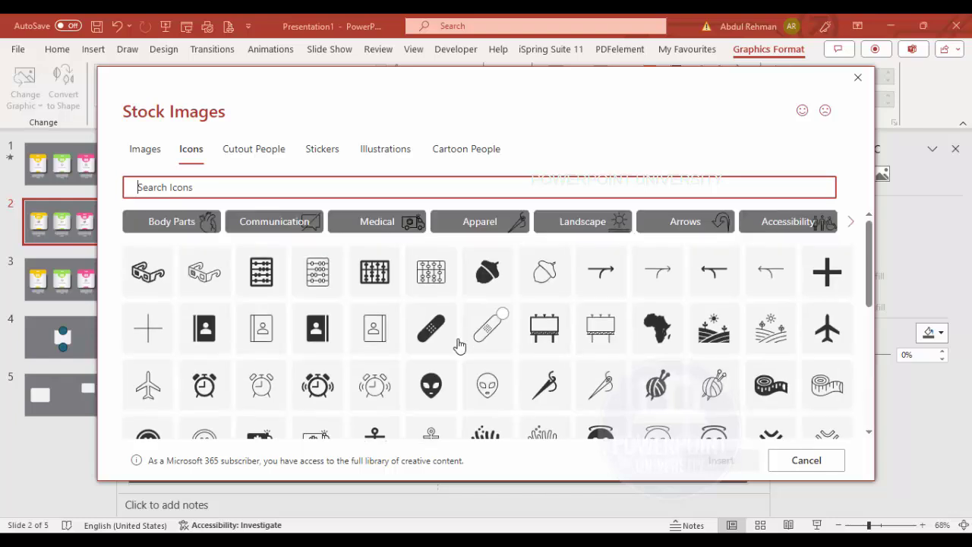
scroll(460, 342, "down", 3)
left_click(487, 360)
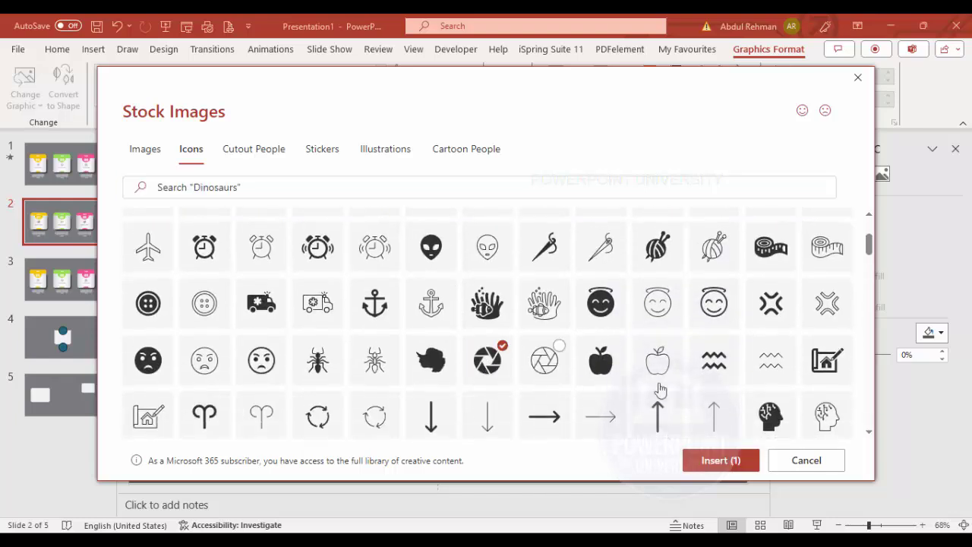
left_click(720, 460)
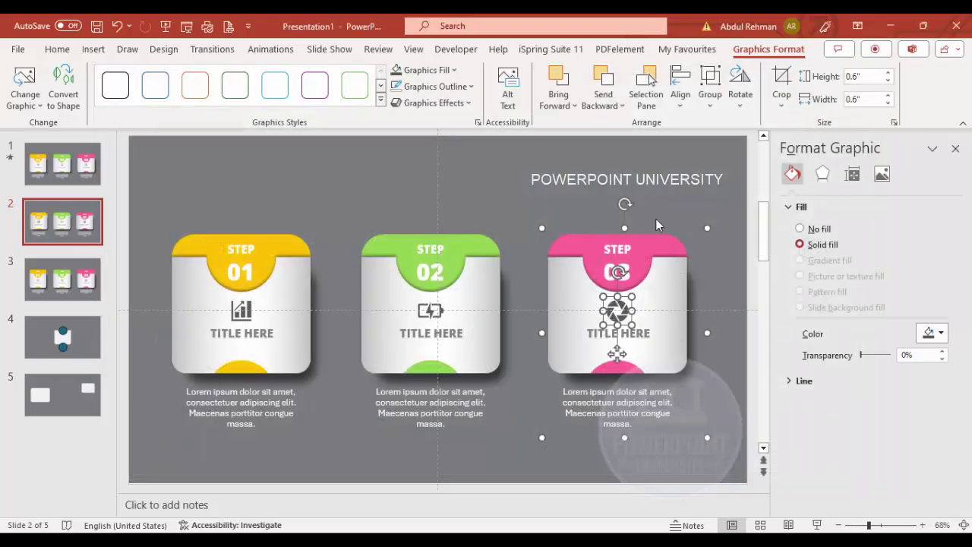
left_click(505, 233)
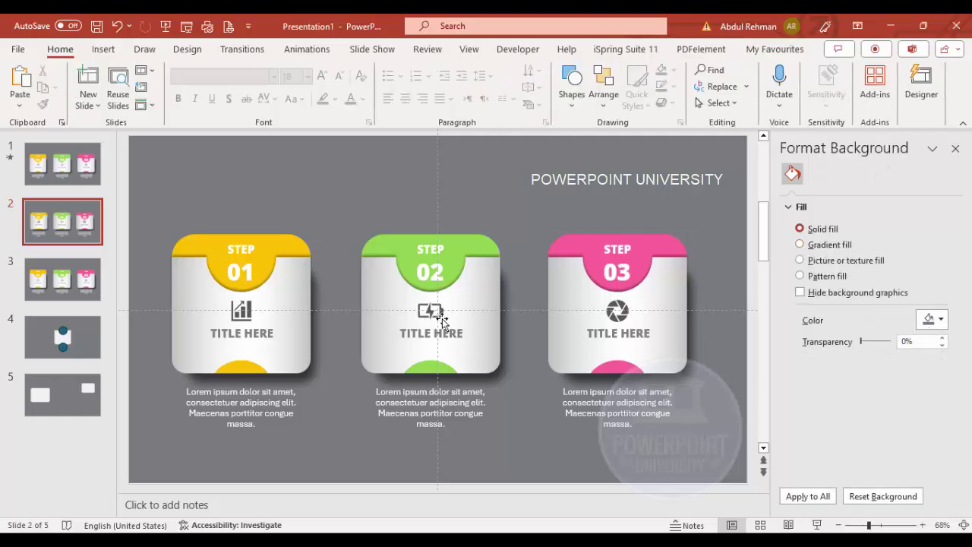
Ungroup the yellow 01, green 02 and pink 03 cards together via Group > Ungroup
left_click(299, 295)
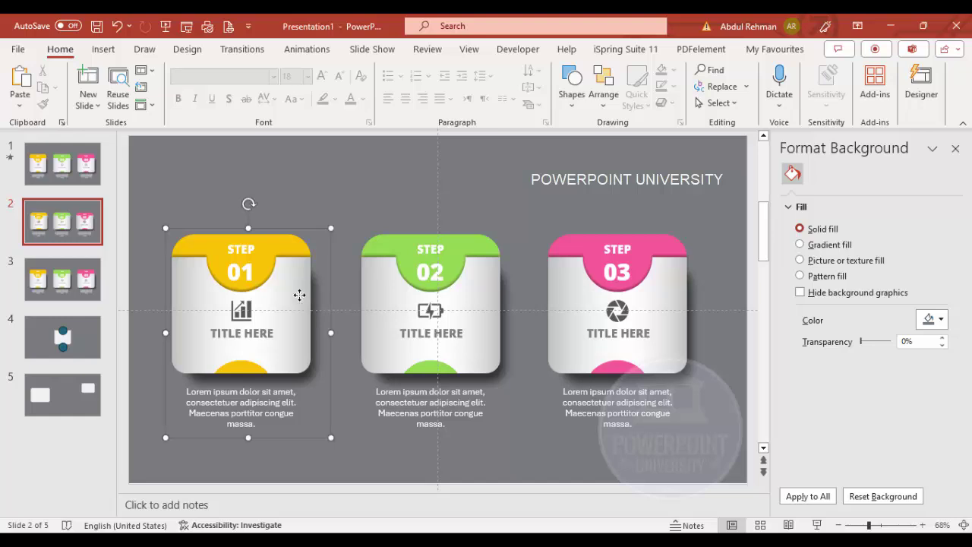
left_click(464, 306, "shift")
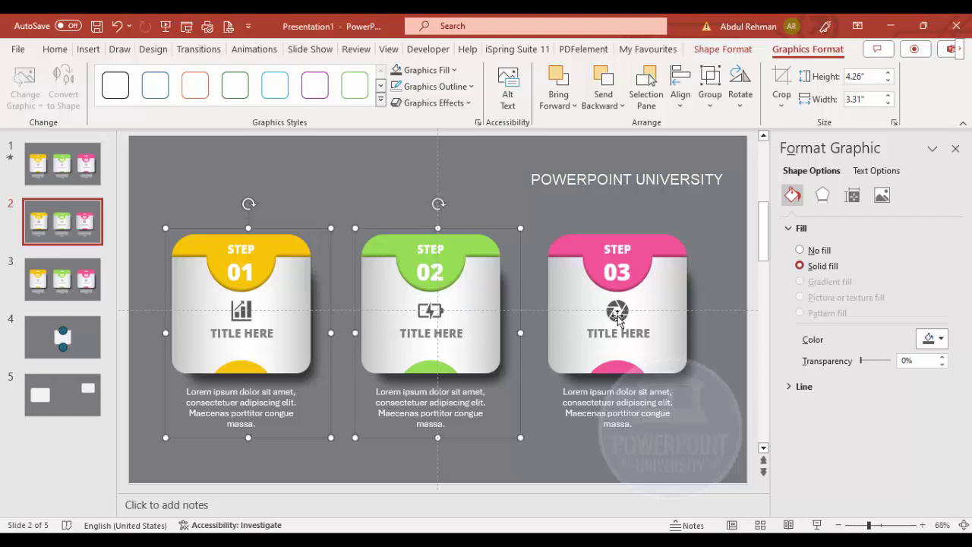
left_click(662, 304, "shift")
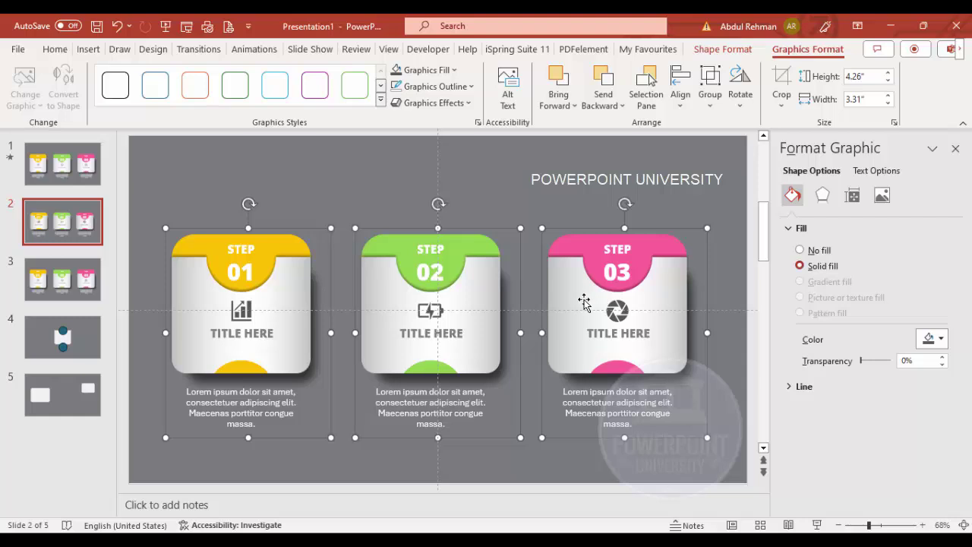
right_click(289, 295)
mouse_move(368, 330)
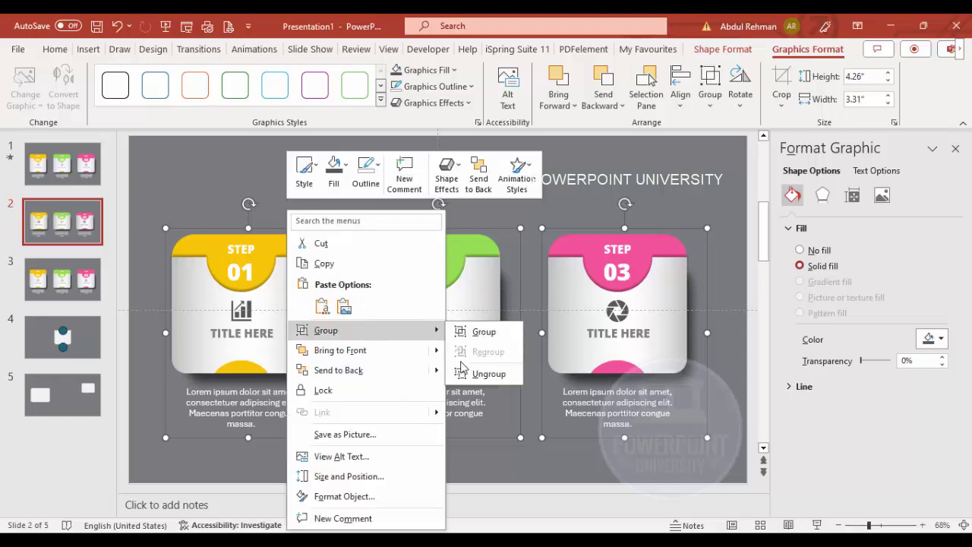
left_click(473, 373)
left_click(502, 205)
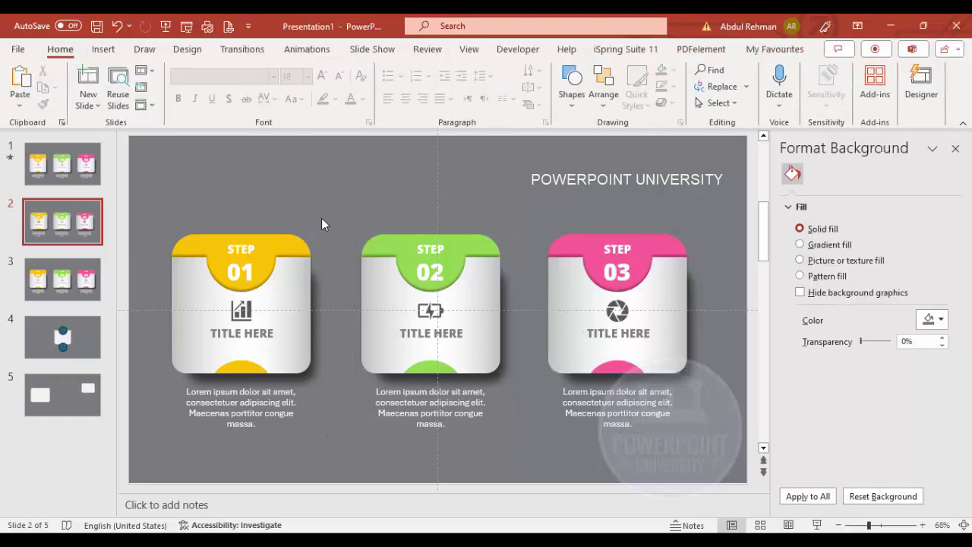
Union each card's STEP text, number and coloured shape into one solid shape
left_click(244, 248)
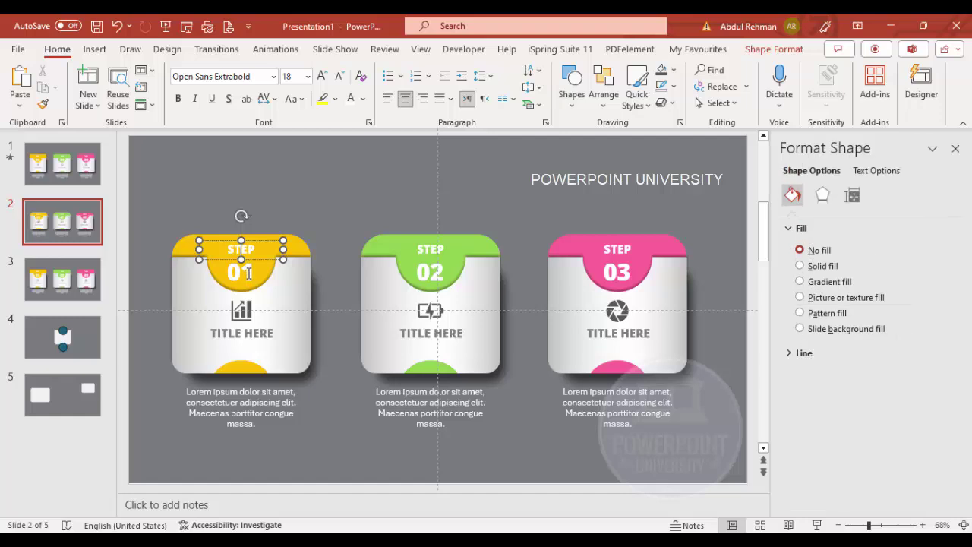
left_click(248, 275, "shift")
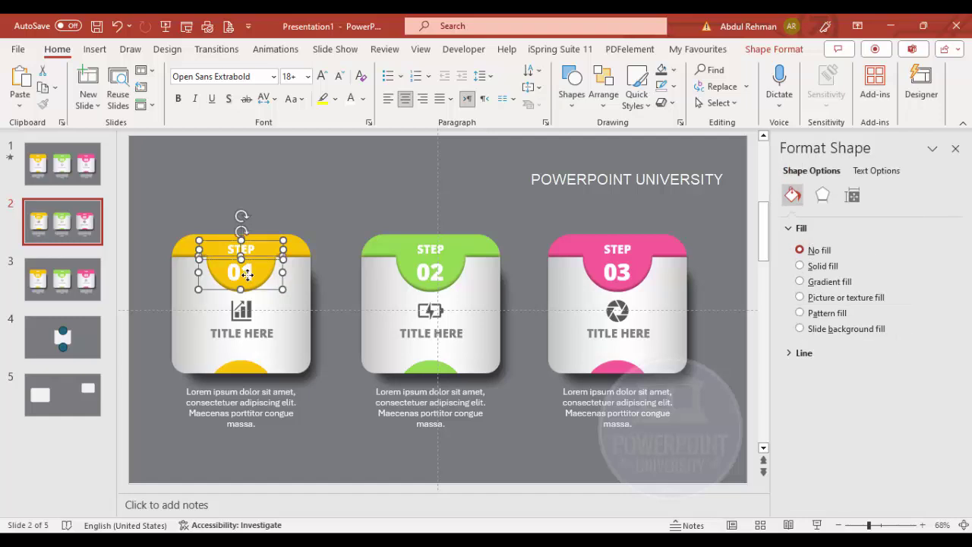
left_click(295, 249, "shift")
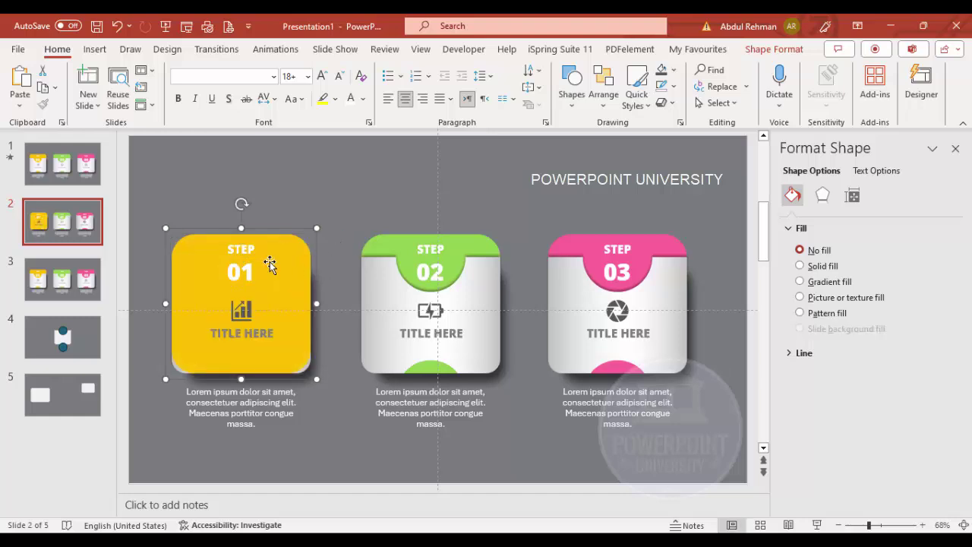
left_click(434, 252)
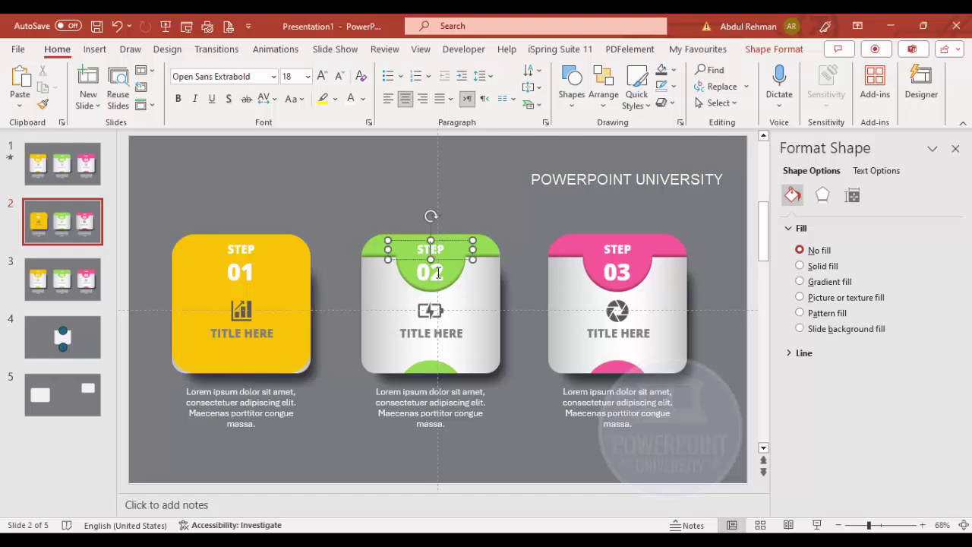
left_click(486, 246, "shift")
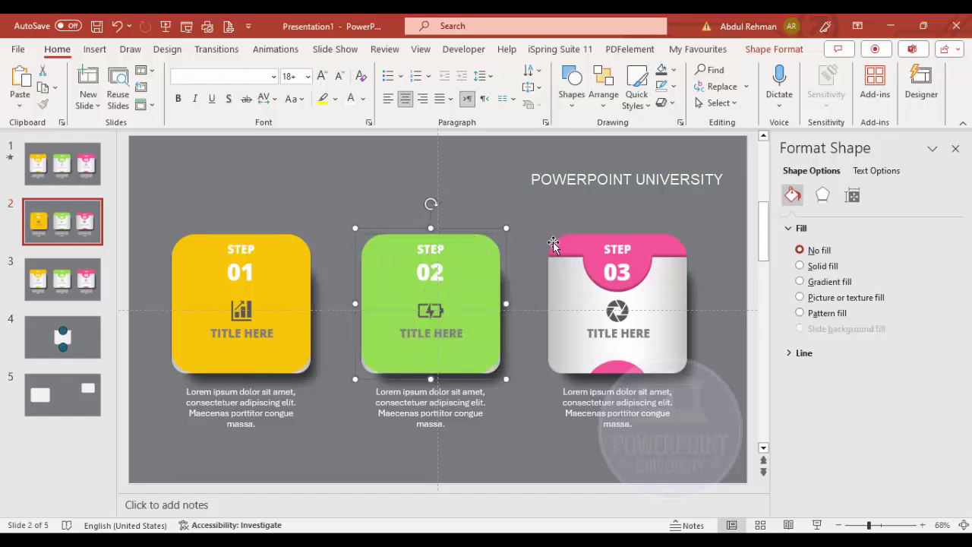
left_click(647, 262)
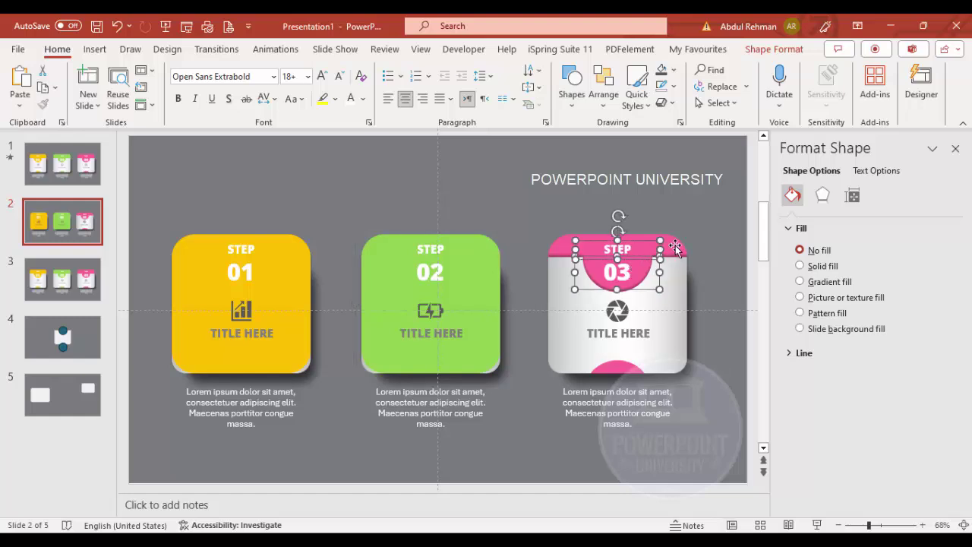
left_click(675, 247, "shift")
key("alt+4")
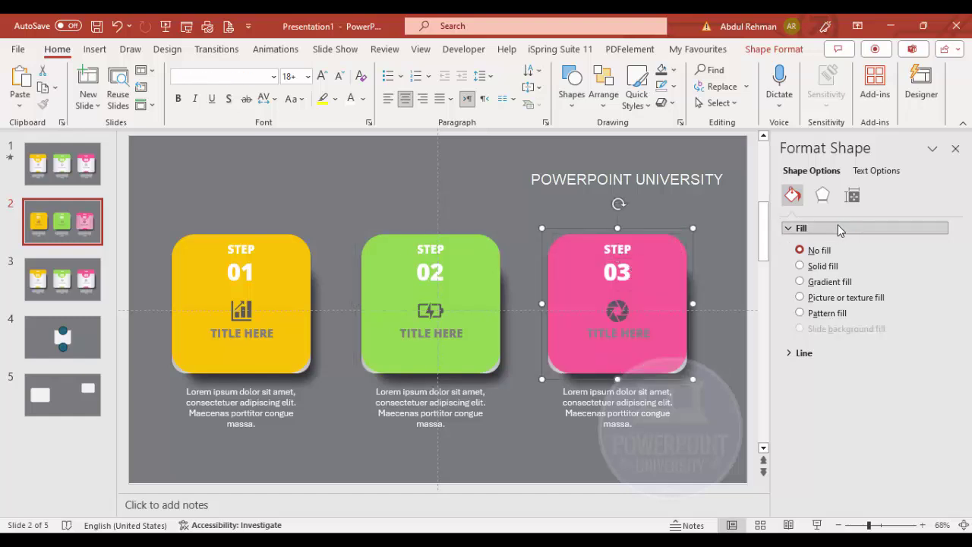
Send the yellow, green and pink merged shapes behind the white card bodies
left_click(466, 249, "shift")
left_click(289, 254, "shift")
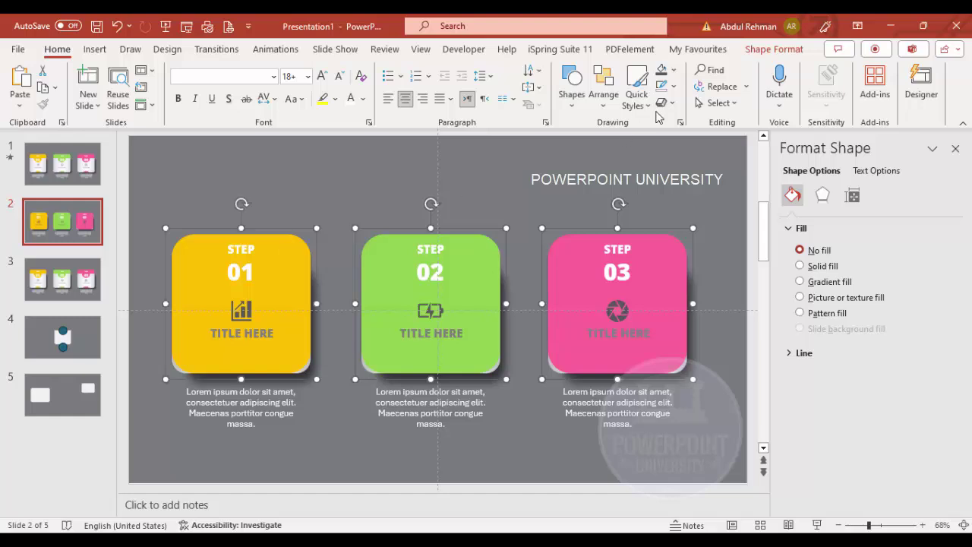
left_click(771, 49)
left_click(722, 87)
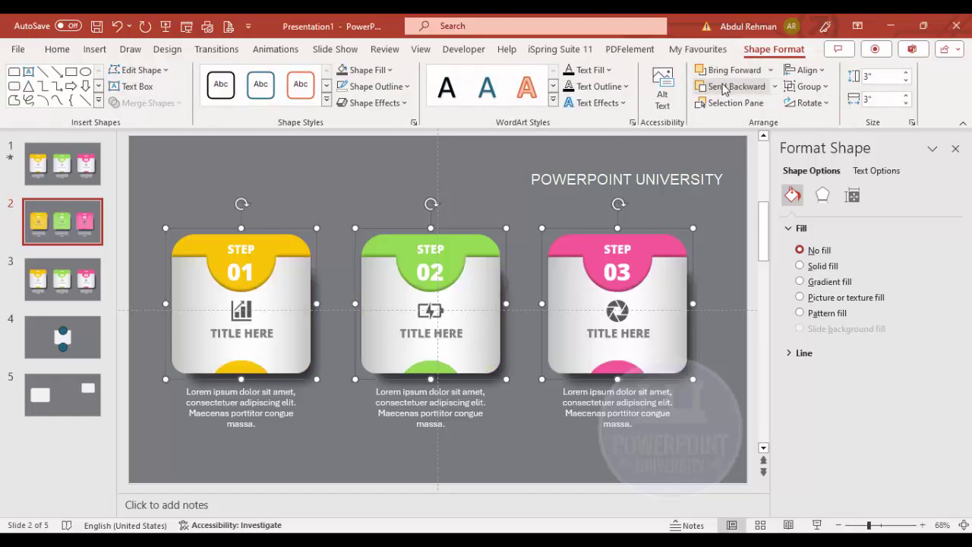
left_click(575, 156)
Group card 02's white body, icon and TITLE HERE text into one object
left_click(241, 310)
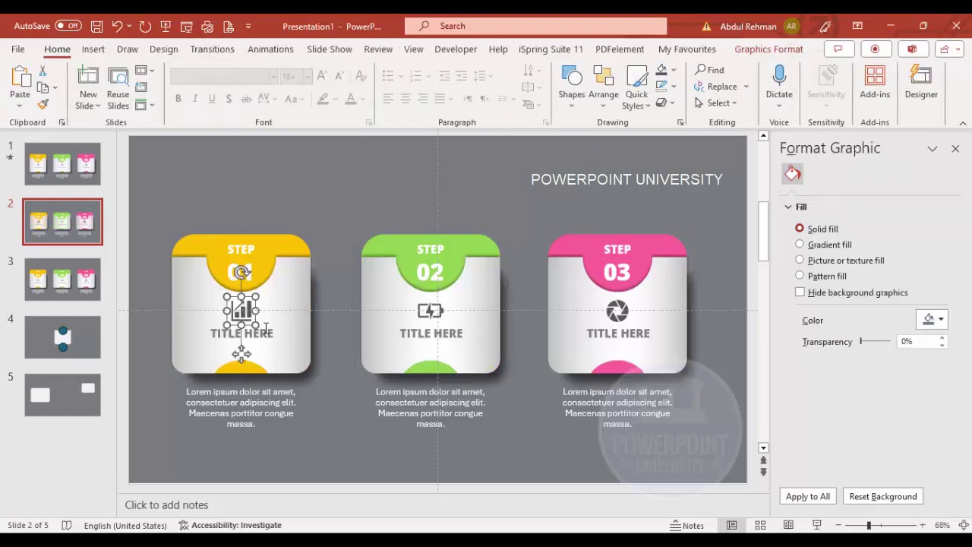
left_click(242, 333, "shift")
left_click(281, 287, "shift")
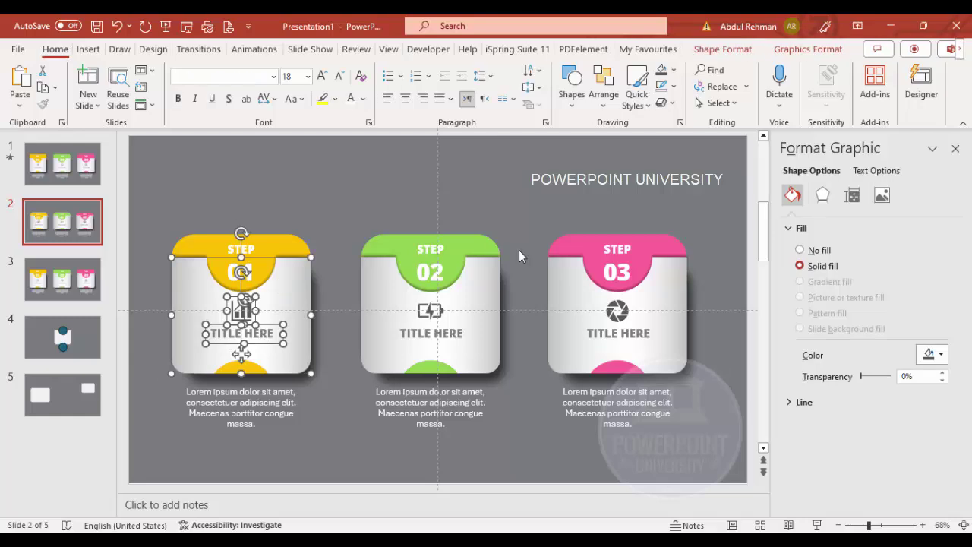
left_click(433, 317)
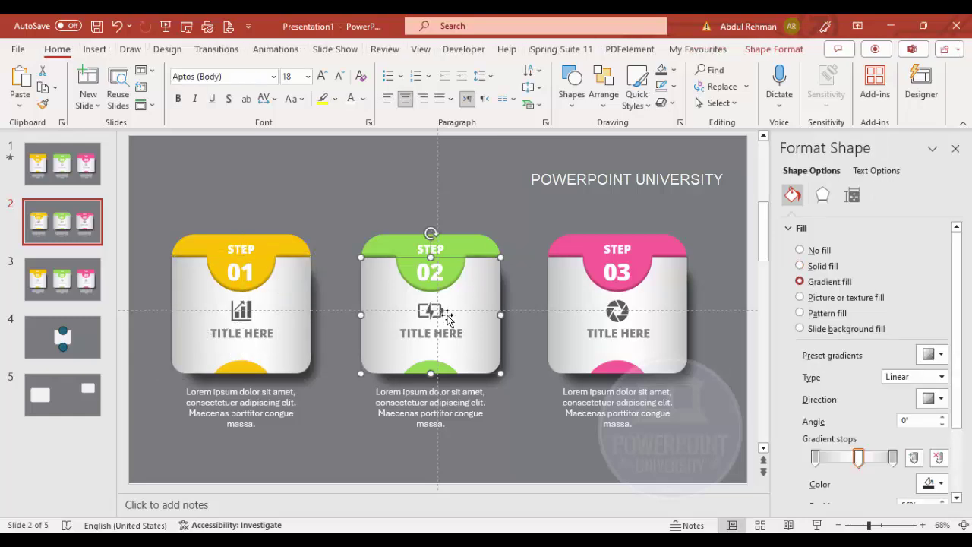
left_click(430, 310, "shift")
left_click(431, 332, "shift")
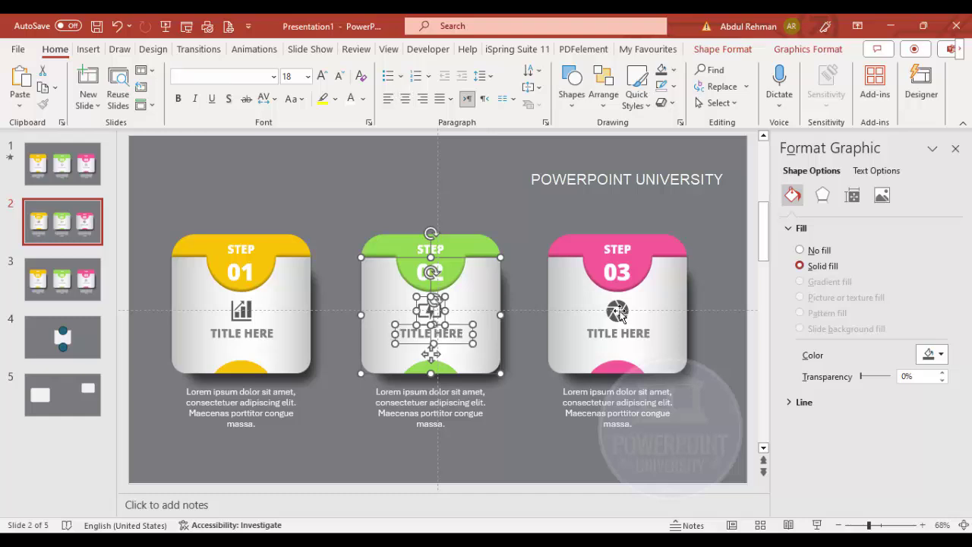
key("ctrl+g")
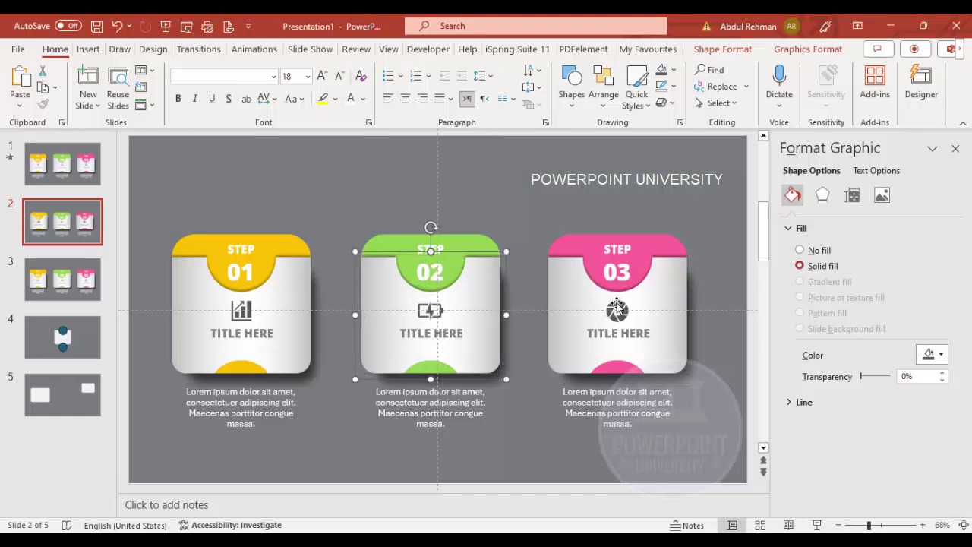
Group card 03's white body, icon and title, test-drag it, then undo the moves
left_click(617, 311)
left_click(617, 308, "shift")
left_click(641, 332, "shift")
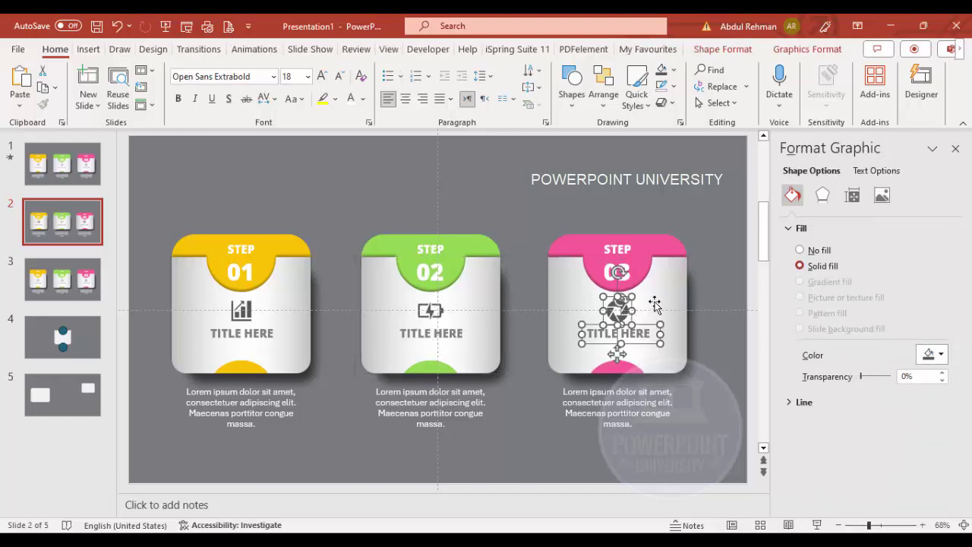
key("ctrl+g")
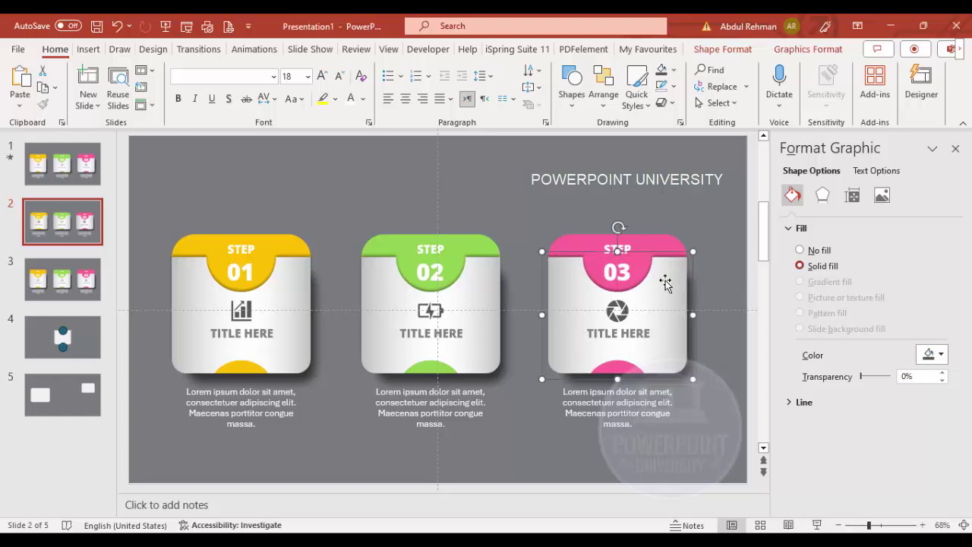
left_click_drag(687, 326, 714, 367)
left_click_drag(670, 267, 689, 209)
key("ctrl+z")
key("ctrl+z")
left_click(676, 200)
Apply Fly In to the Step 01 card, second part With Previous, with a chosen direction
left_click(308, 51)
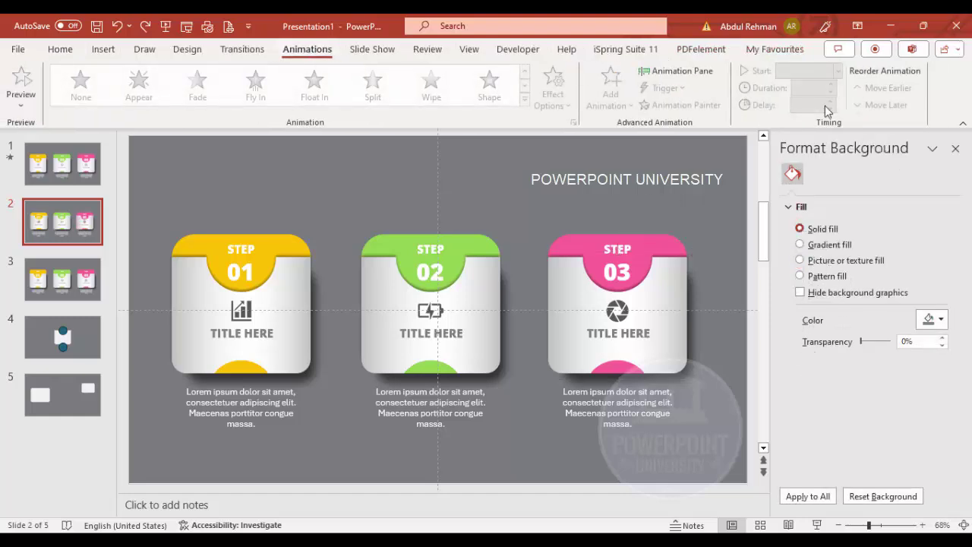
left_click(693, 71)
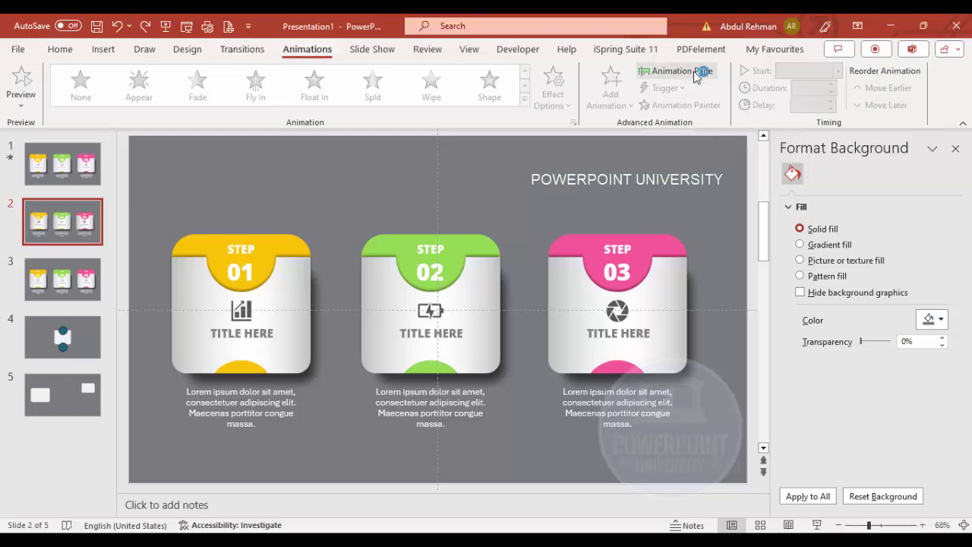
left_click(301, 302)
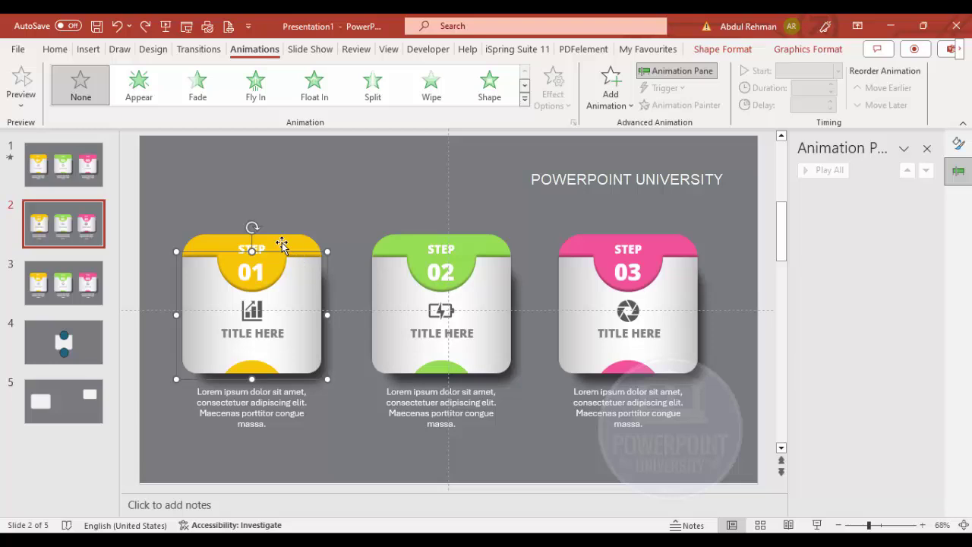
left_click(619, 106)
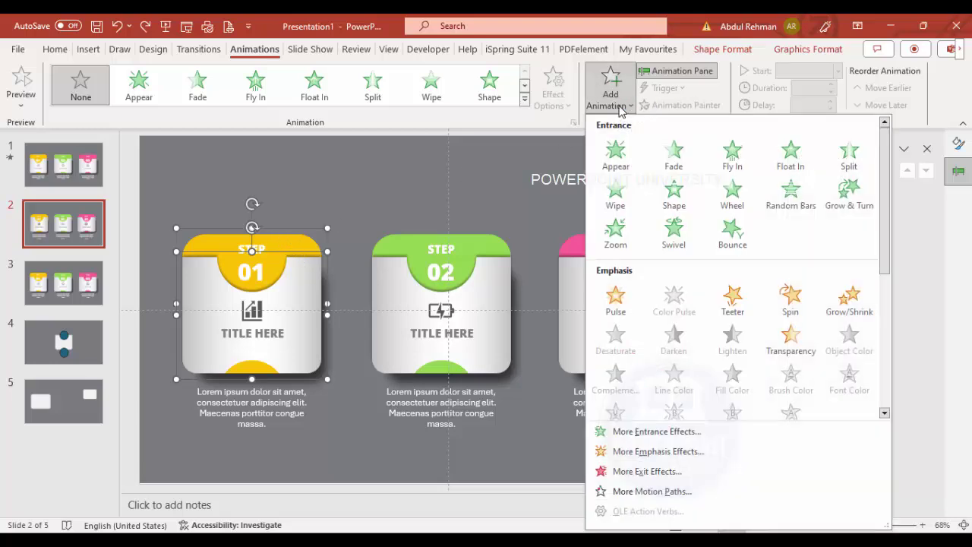
left_click(733, 156)
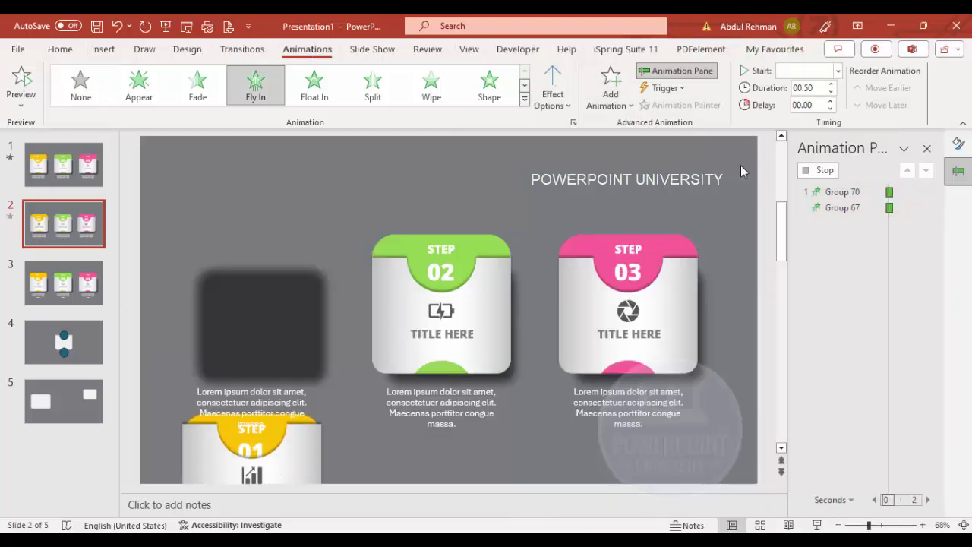
left_click(843, 209)
left_click(307, 249)
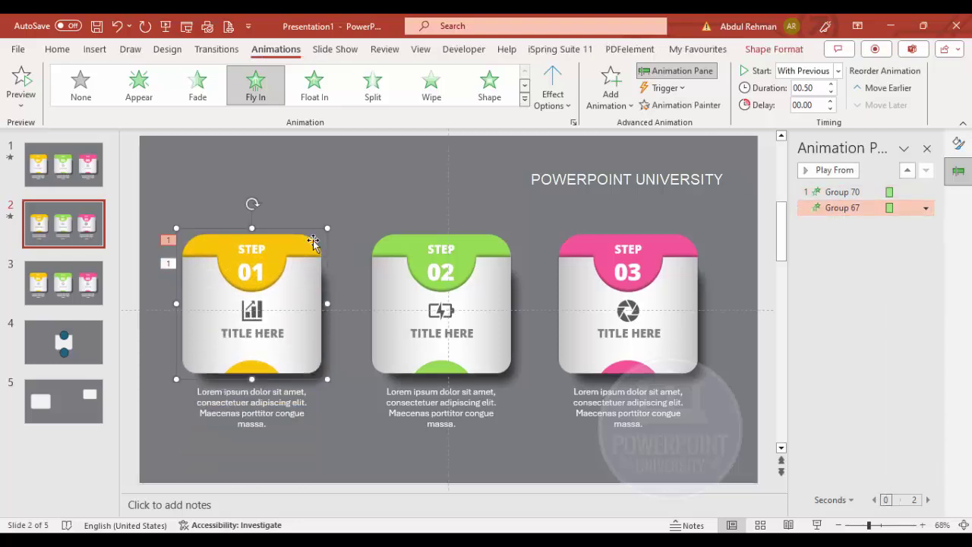
left_click(552, 98)
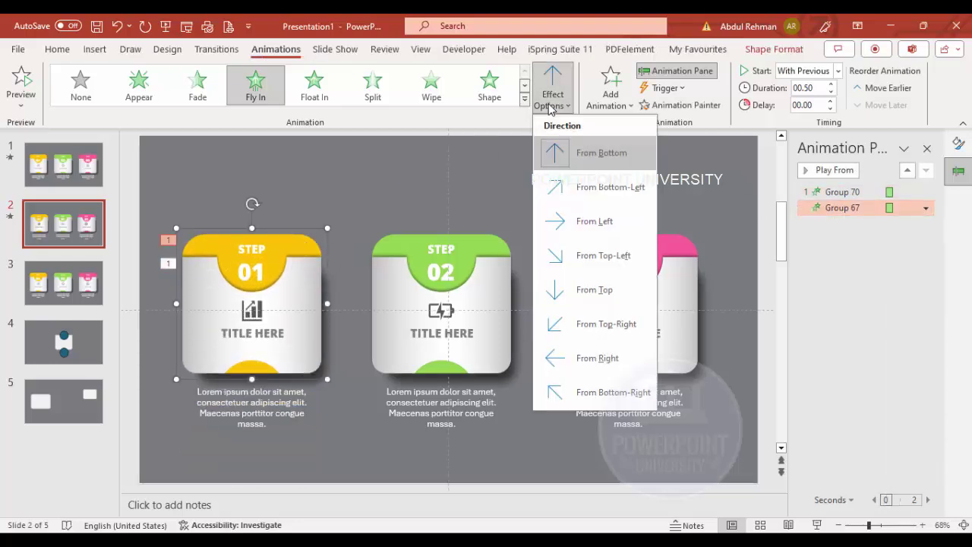
left_click(587, 318)
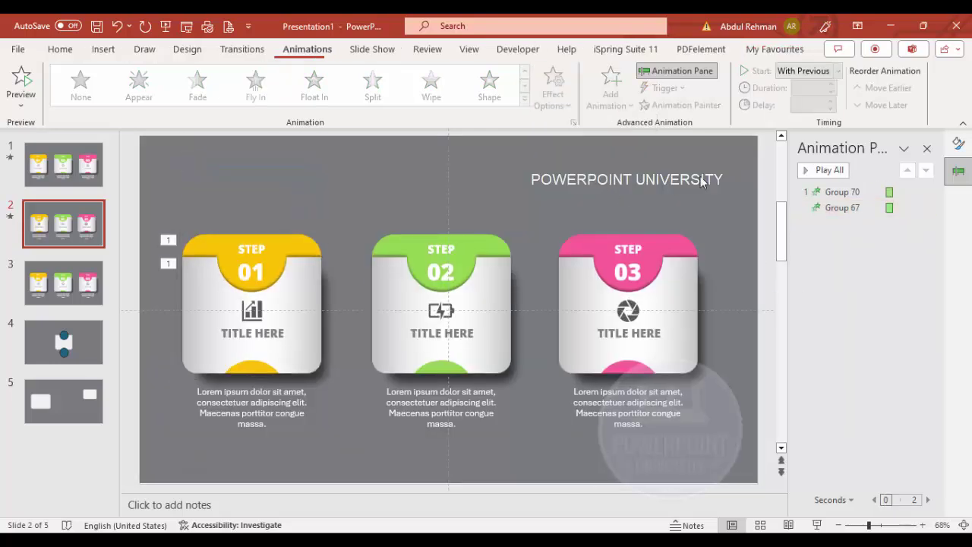
left_click(804, 172)
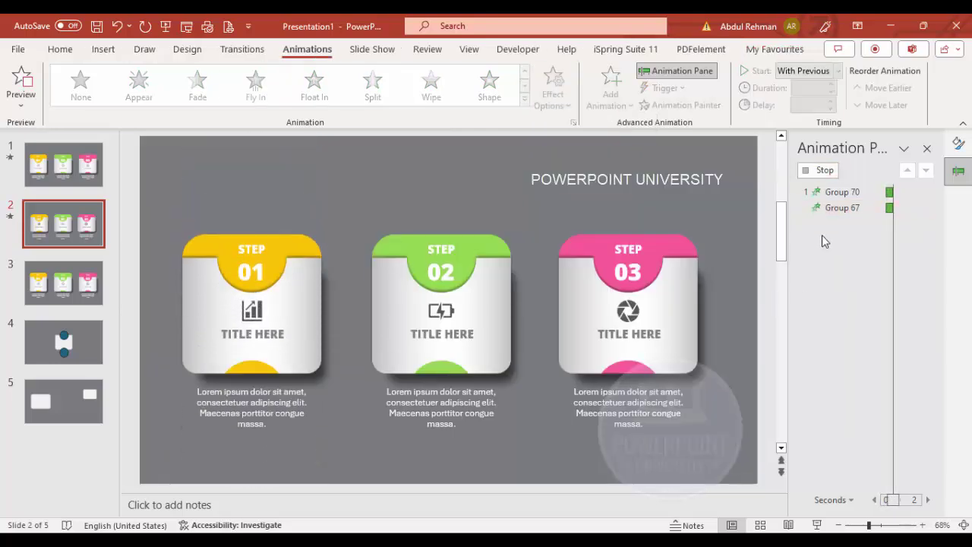
Set the Bounce end of both Fly In animations to 0.25 sec
left_click(833, 194)
left_click(828, 211, "shift")
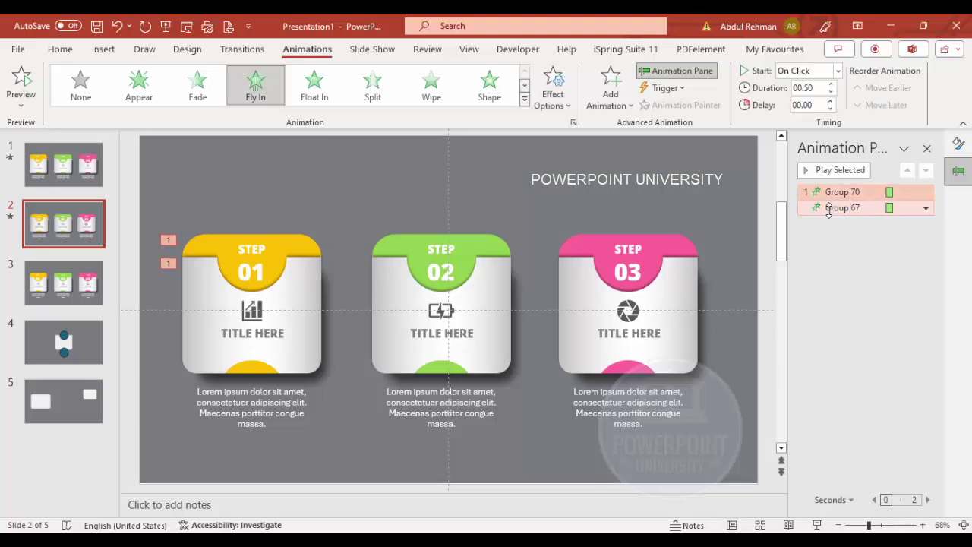
right_click(828, 212)
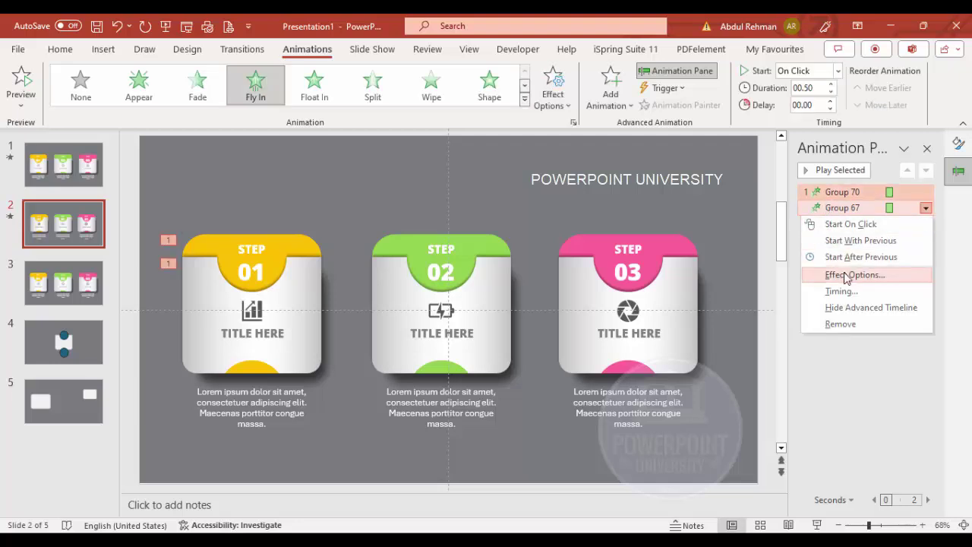
left_click(847, 274)
left_click_drag(452, 275, 469, 274)
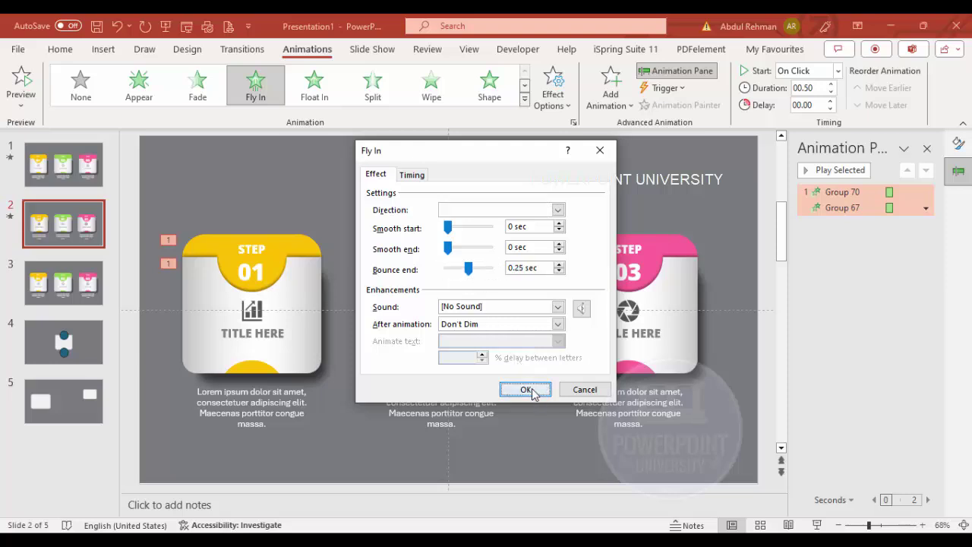
left_click(526, 390)
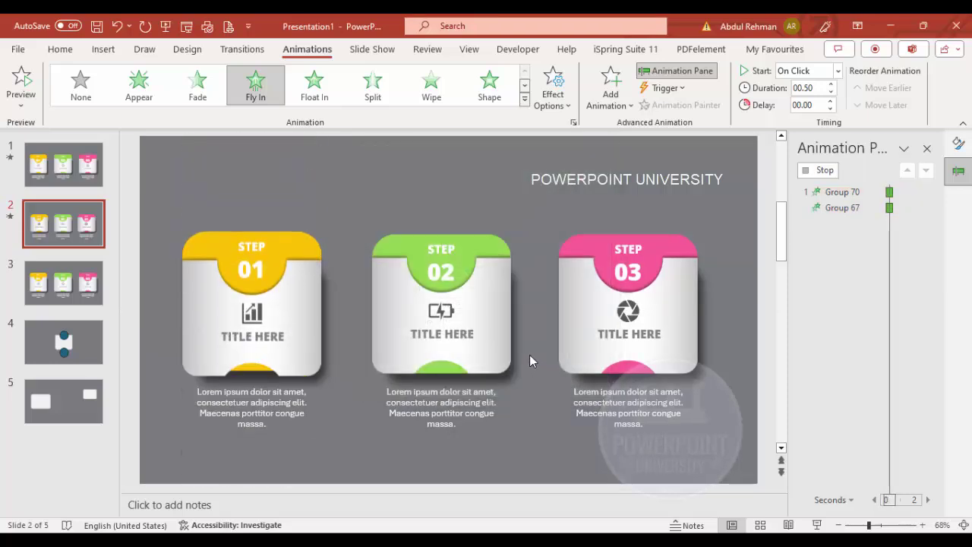
left_click(346, 204)
left_click(328, 356)
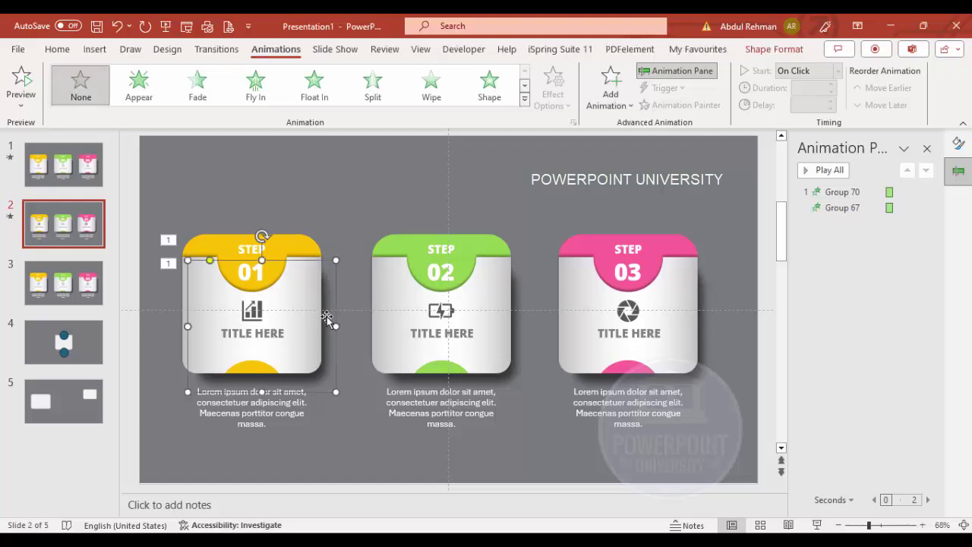
Give the Step 01 rectangle a Fade entrance starting After Previous
left_click(204, 89)
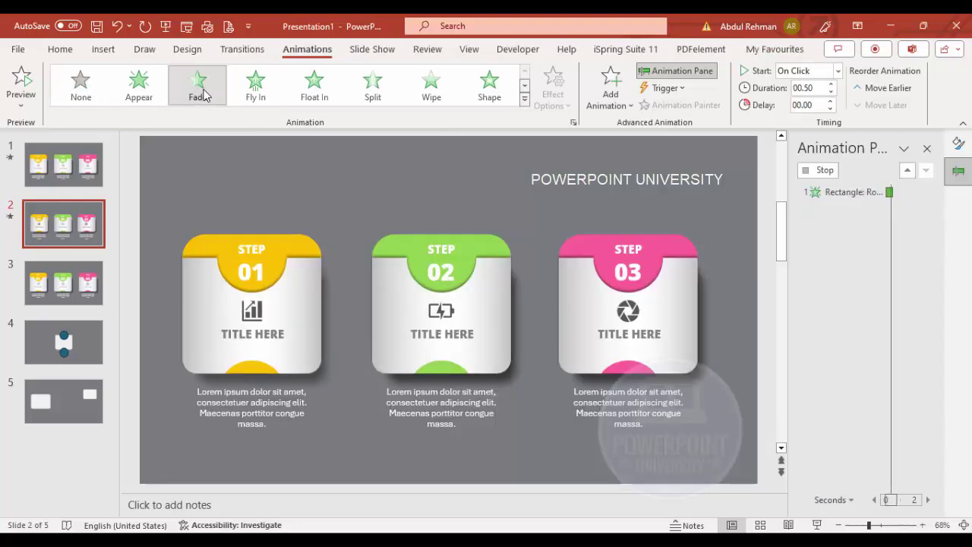
left_click(835, 70)
left_click(806, 120)
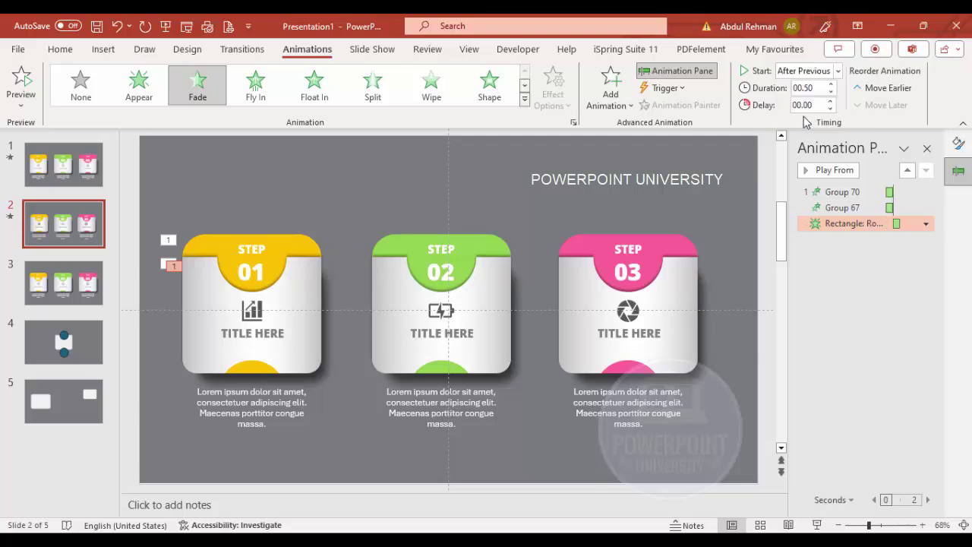
Add a Stretch entrance From Top to the caption, starting After Previous, and preview
left_click(267, 422)
left_click(613, 97)
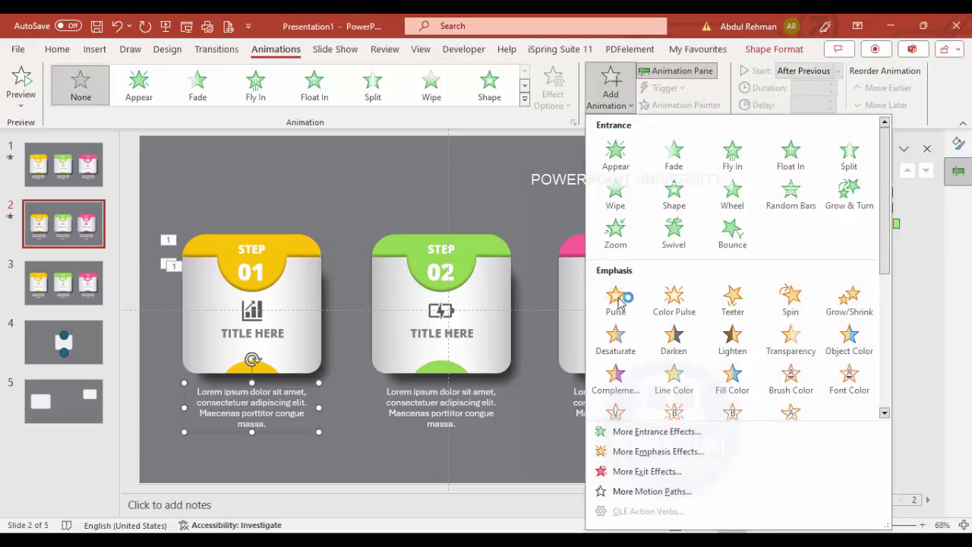
left_click(655, 431)
left_click(445, 395)
left_click(490, 414)
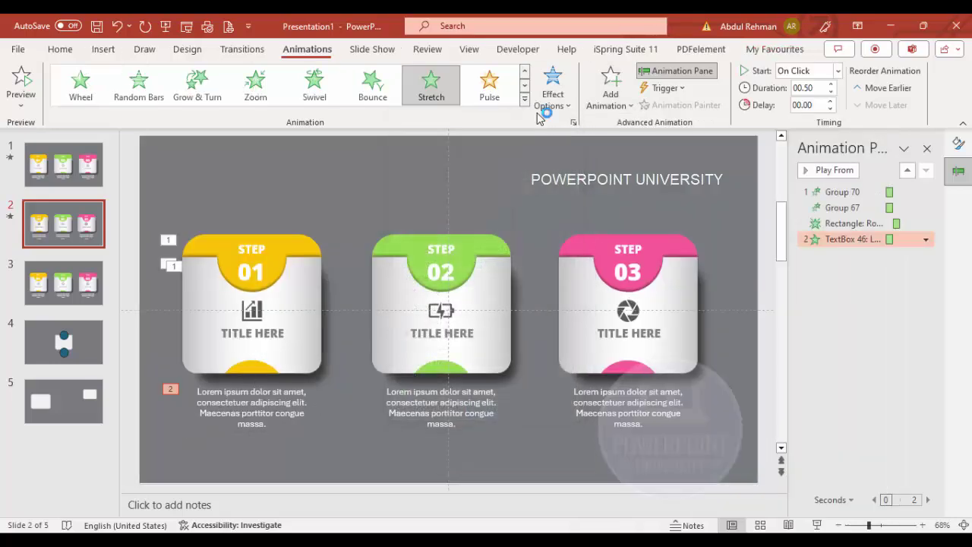
left_click(544, 103)
left_click(614, 280)
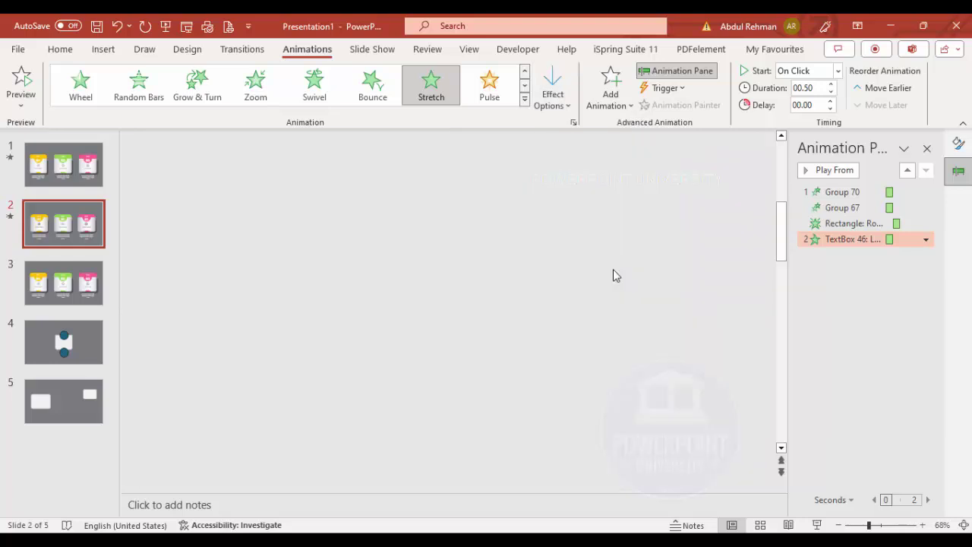
left_click(837, 71)
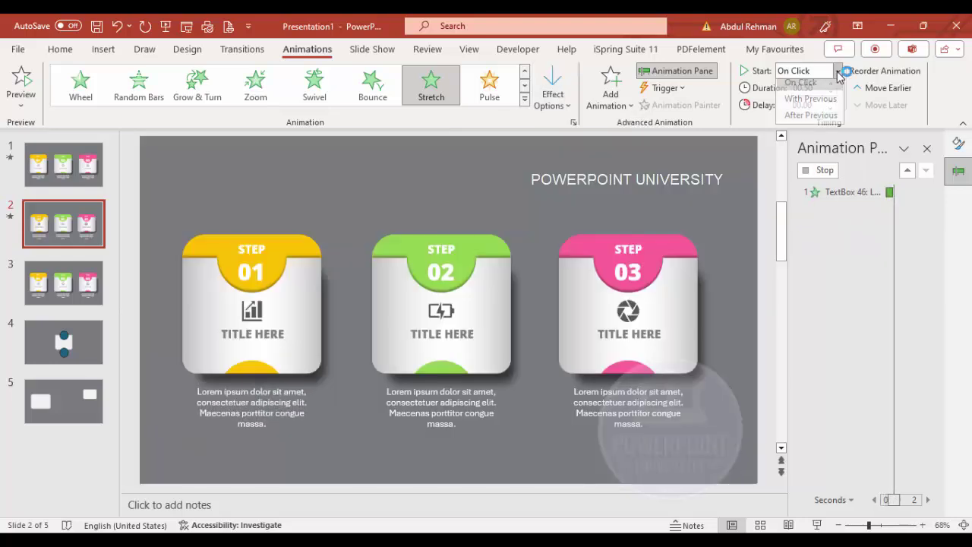
left_click(807, 122)
left_click(741, 161)
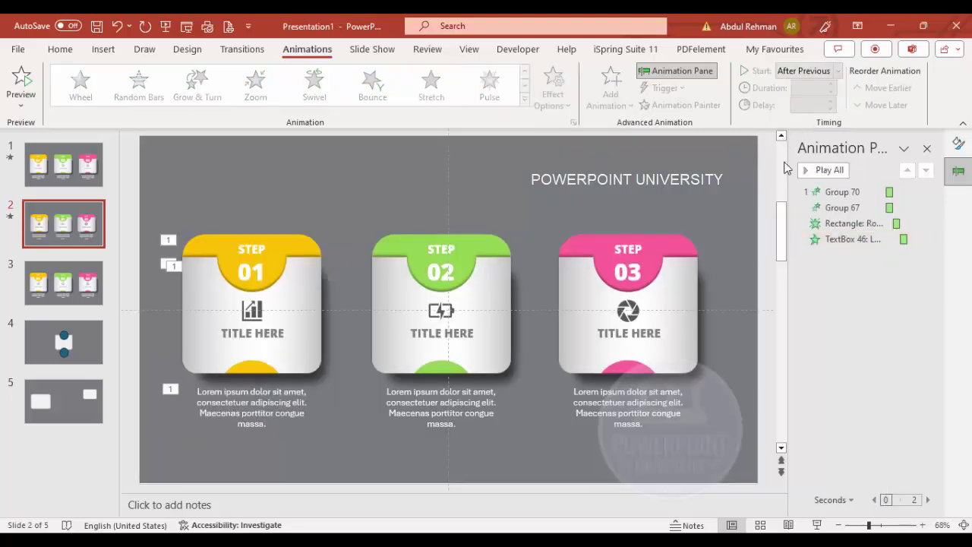
left_click(826, 170)
Copy the Fly In animation from Step 01's card and top tab onto Step 02's card and green tab
left_click(301, 273)
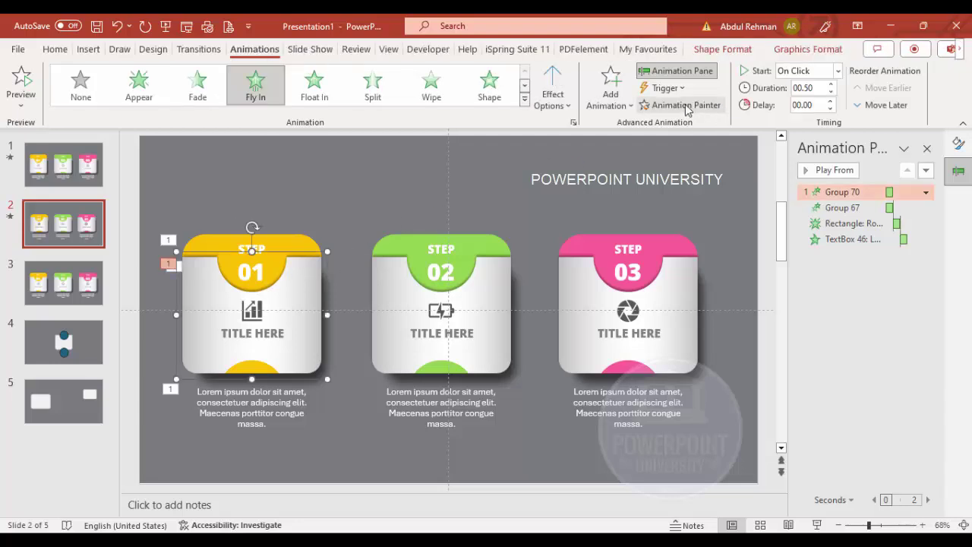
left_click(685, 106)
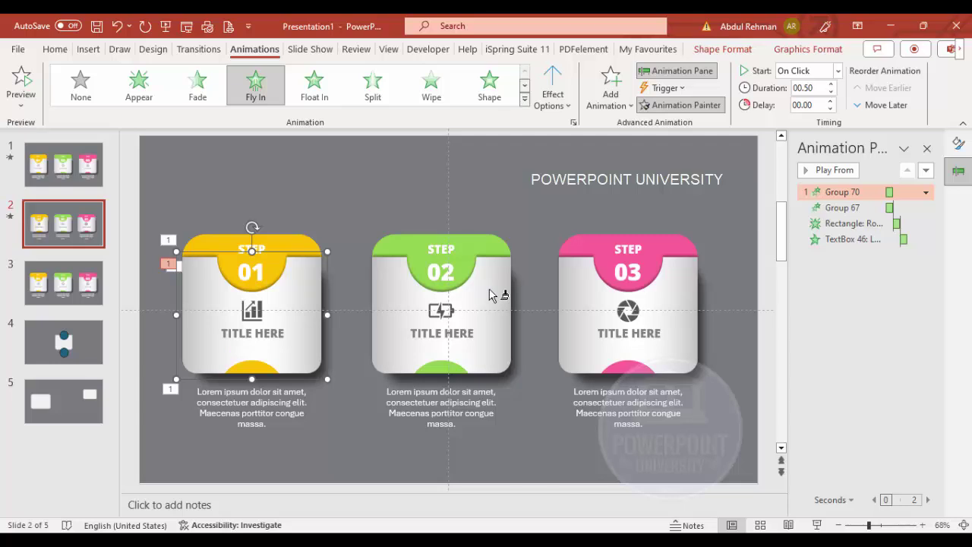
left_click(490, 291)
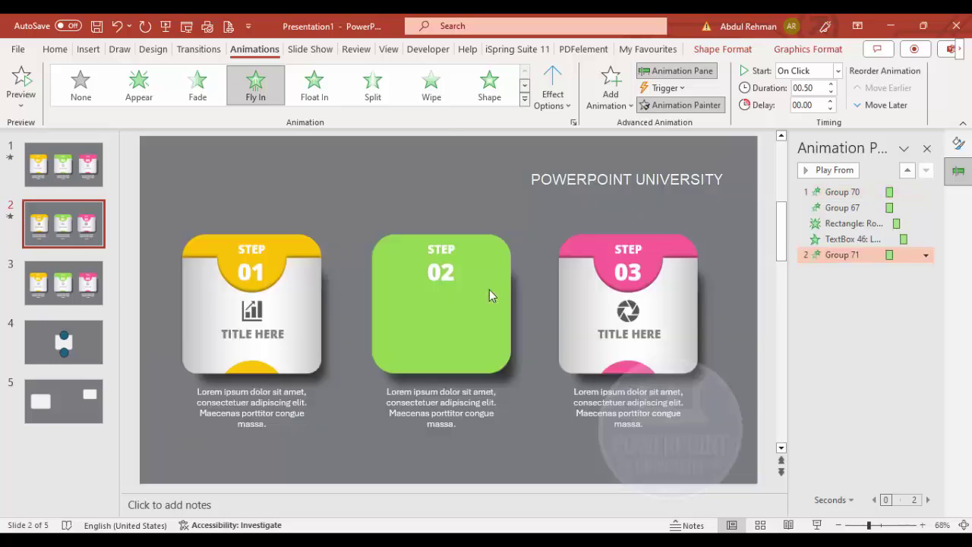
left_click(287, 239)
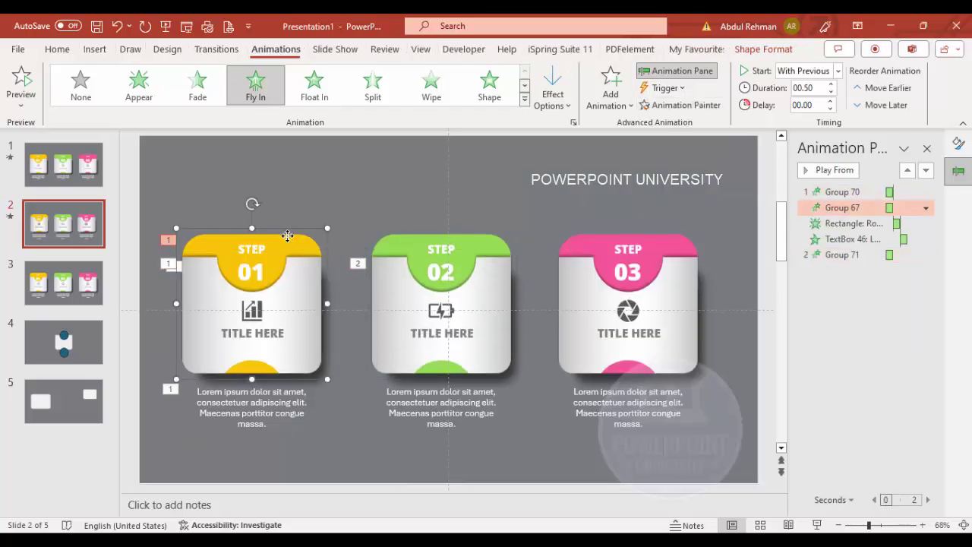
left_click(713, 107)
left_click(477, 239)
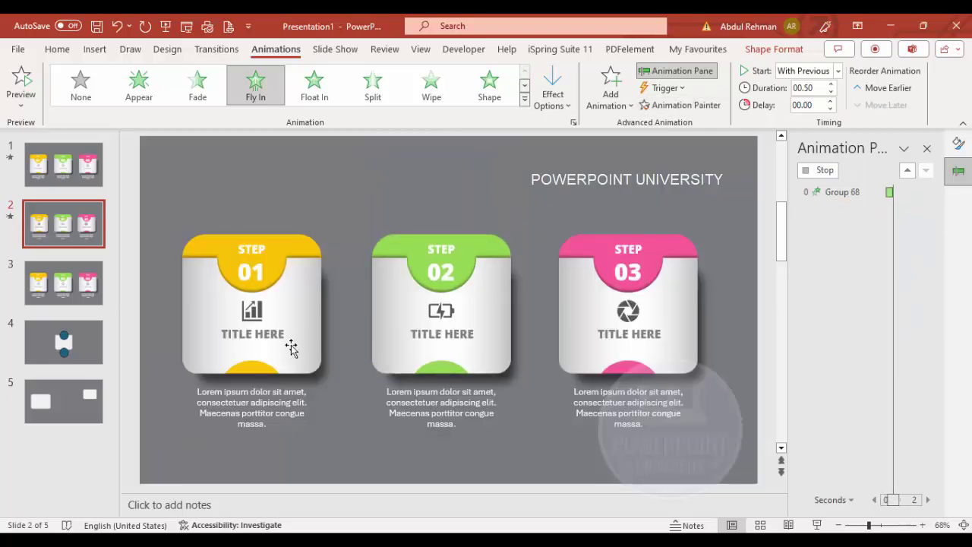
Copy Fade onto the Step 02 rectangle and Stretch onto its description text, then play the slide show
left_click(327, 367)
left_click(679, 105)
left_click(516, 377)
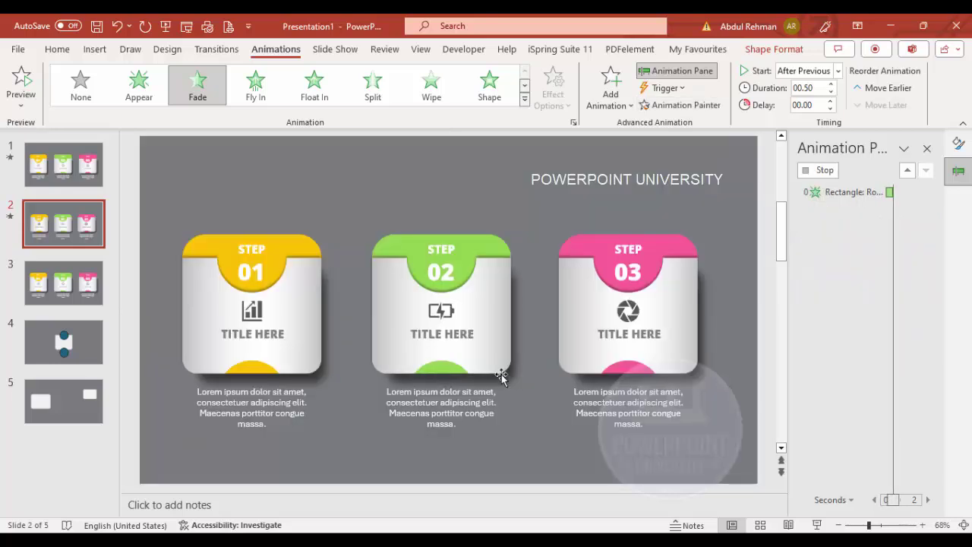
left_click(307, 401)
left_click(680, 104)
left_click(471, 393)
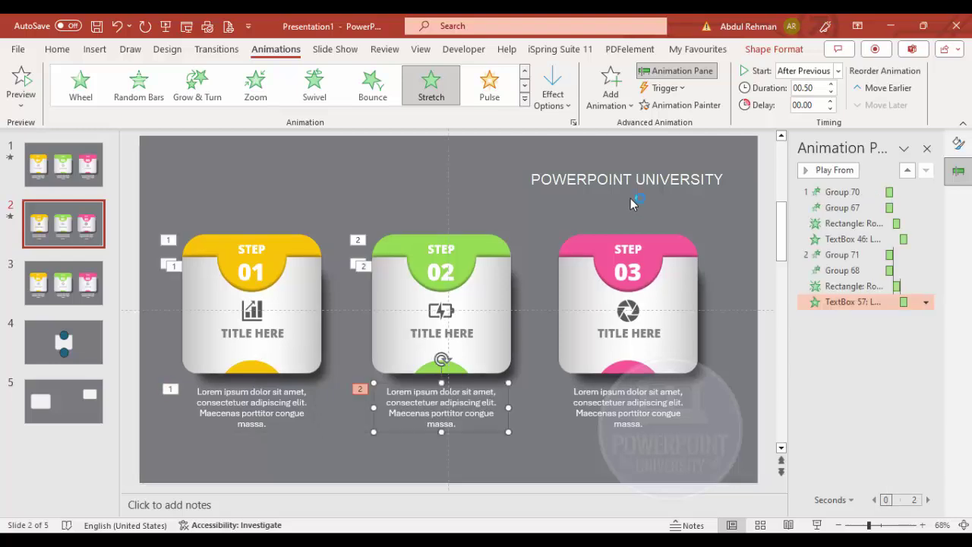
left_click(785, 507)
left_click(816, 524)
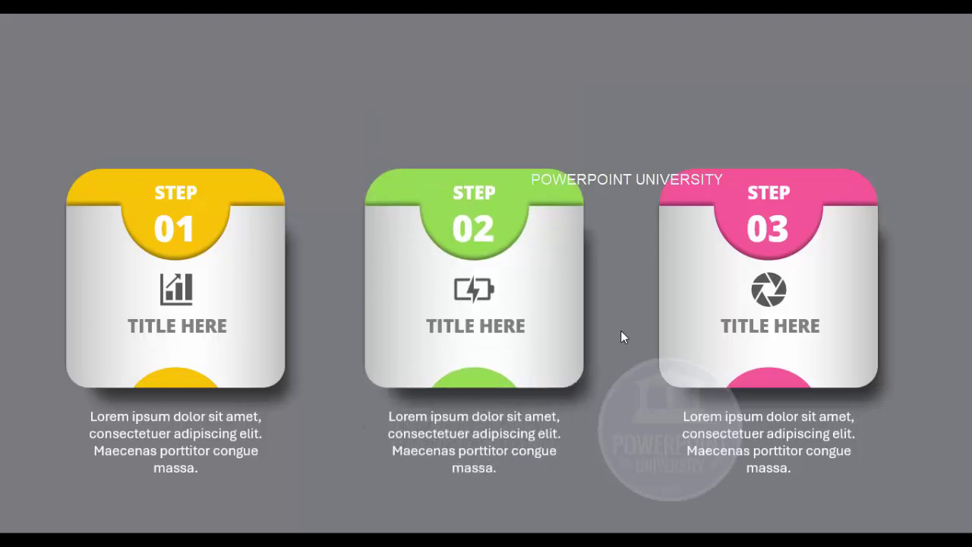
key("Escape")
left_click(679, 300)
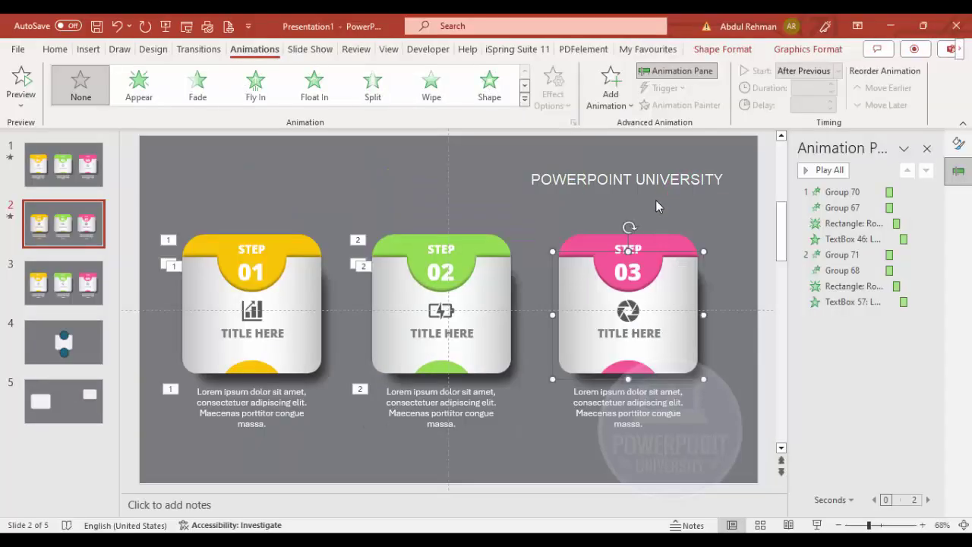